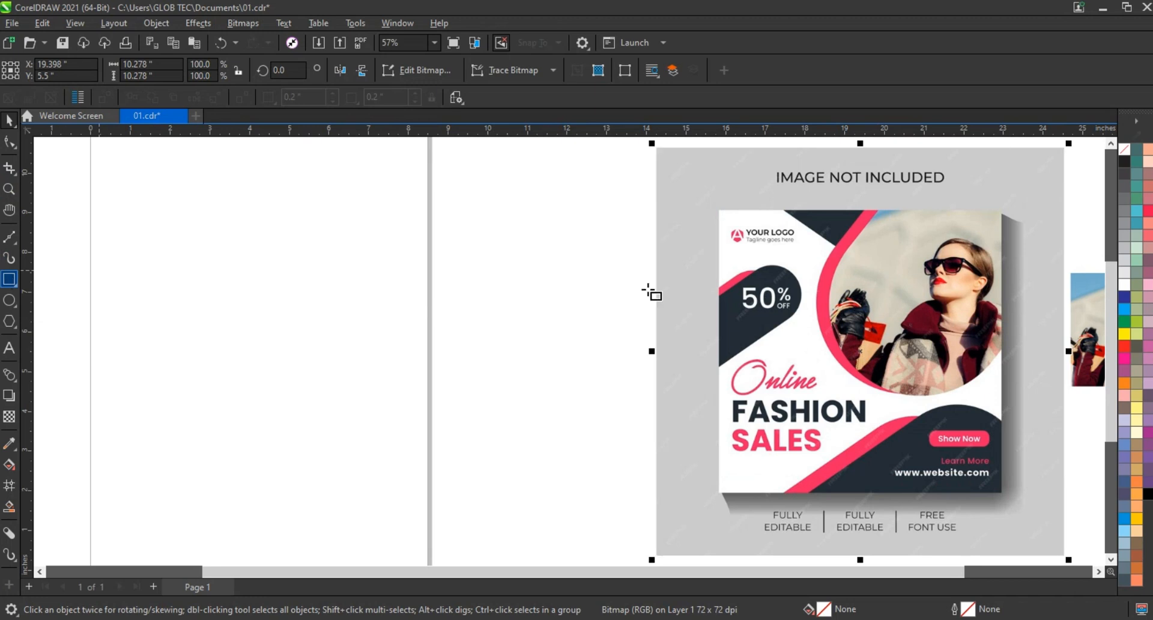
Step: Draw a square frame about 7.13 × 7.2 inches over the reference post and move it onto the page
{"action": "left_click_drag", "start_coordinate": [720, 208], "coordinate": [1002, 493]}
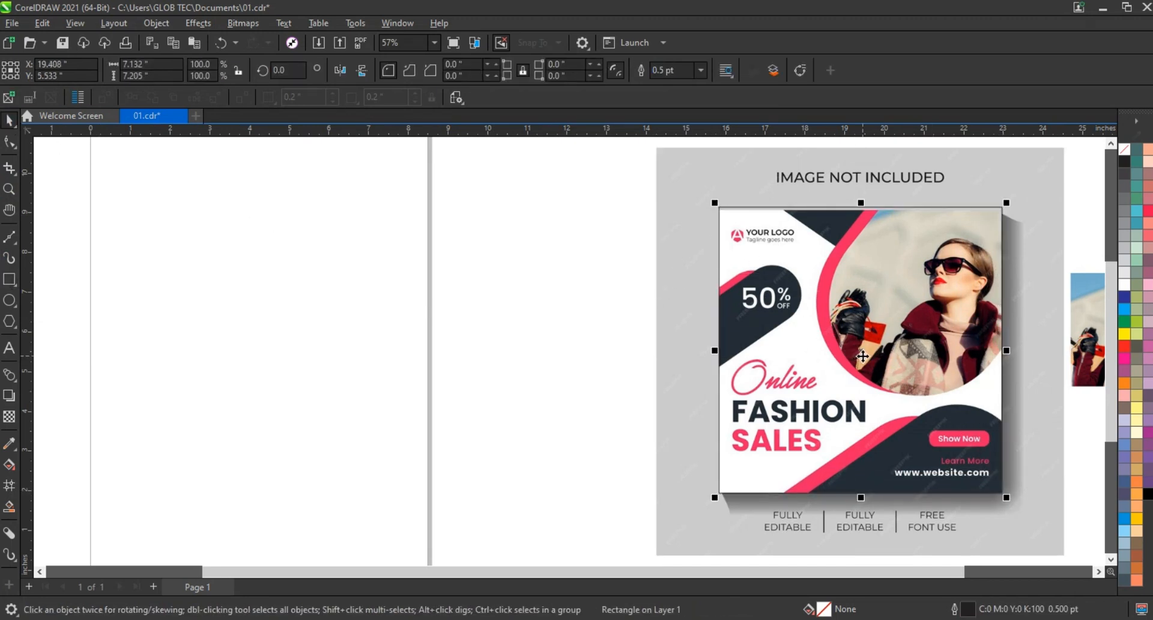
{"action": "left_click_drag", "start_coordinate": [860, 354], "coordinate": [281, 354]}
{"action": "left_click", "coordinate": [485, 315]}
{"action": "scroll", "coordinate": [552, 249], "scroll_direction": "down", "scroll_amount": 1}
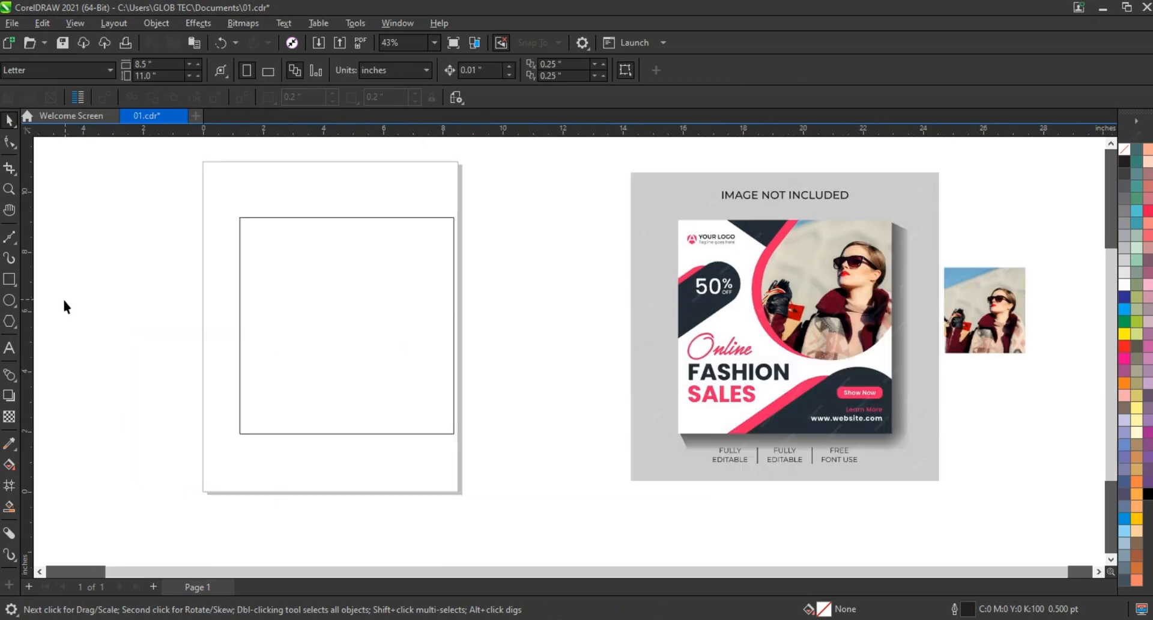
Step: Draw a rectangle about 4.27 × 6.63 inches beside the page and fully round its corners into a pill
{"action": "left_click", "coordinate": [10, 281]}
{"action": "left_click_drag", "start_coordinate": [489, 253], "coordinate": [618, 452]}
{"action": "key", "text": "F10"}
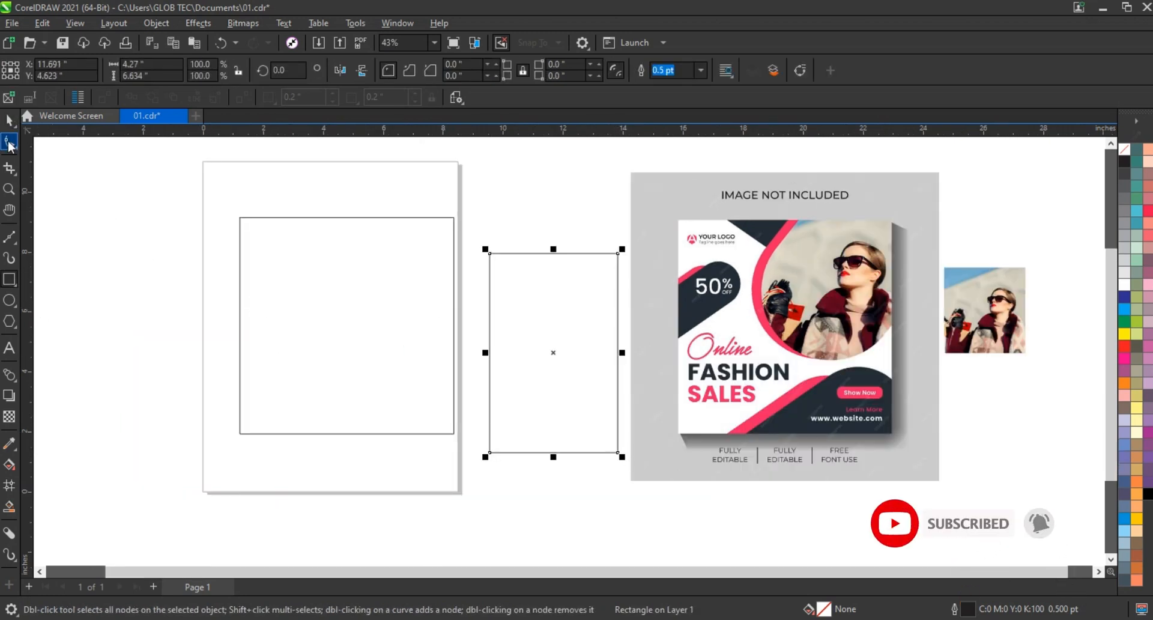
{"action": "left_click_drag", "start_coordinate": [490, 272], "coordinate": [515, 340]}
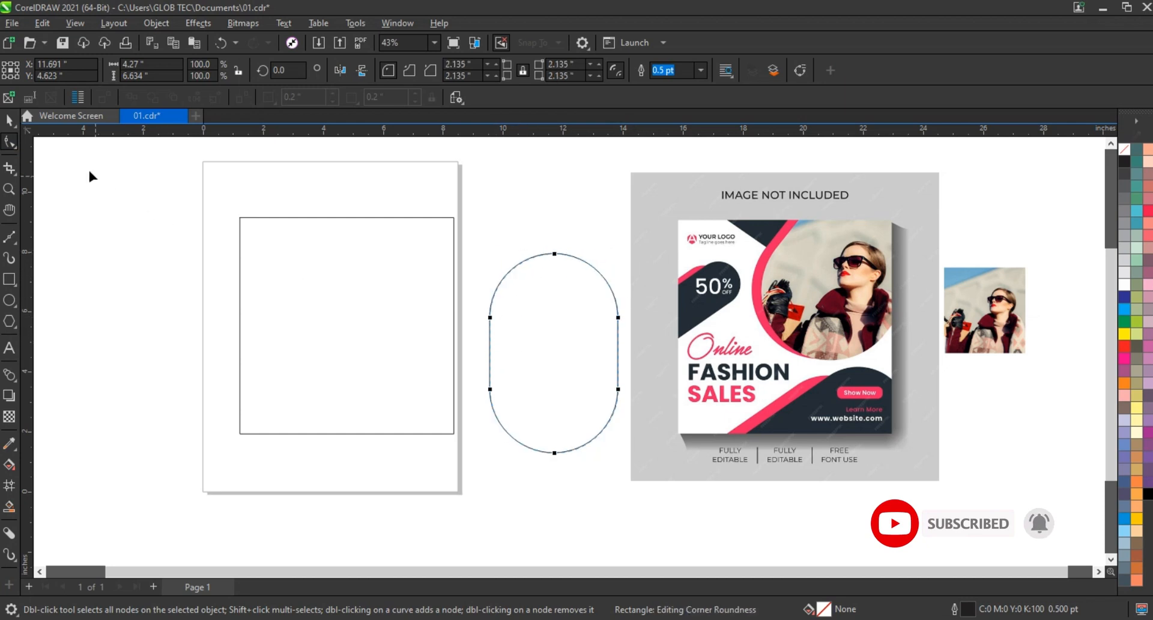
Step: Rotate the pill to 315° and position it over the frame's upper-right corner
{"action": "key", "text": "space"}
{"action": "left_click", "coordinate": [554, 353]}
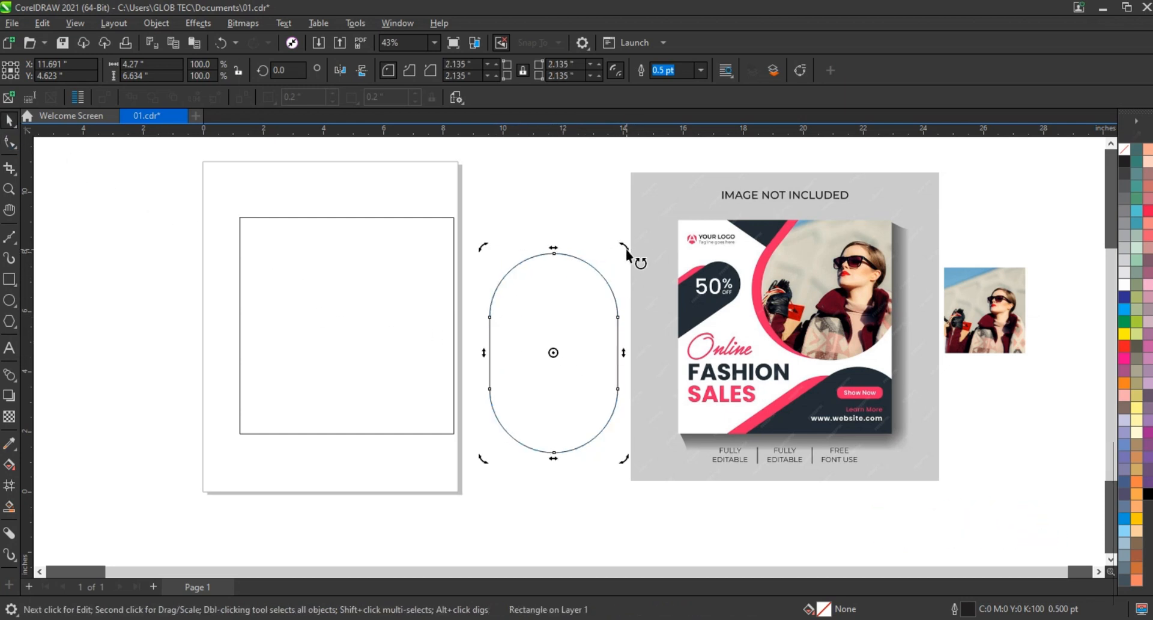
{"action": "left_click_drag", "start_coordinate": [630, 247], "coordinate": [513, 204]}
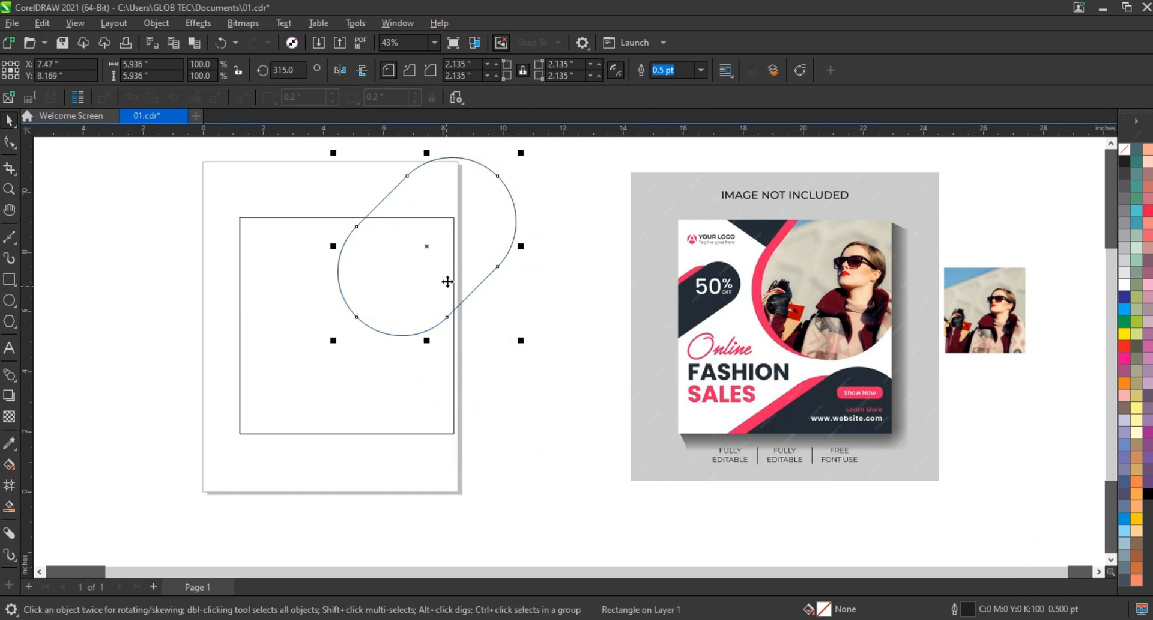
Step: Duplicate the pill slightly to the left and place the copy behind the original
{"action": "left_click_drag", "start_coordinate": [429, 248], "coordinate": [421, 250]}
{"action": "key", "text": "ctrl+Page_Down"}
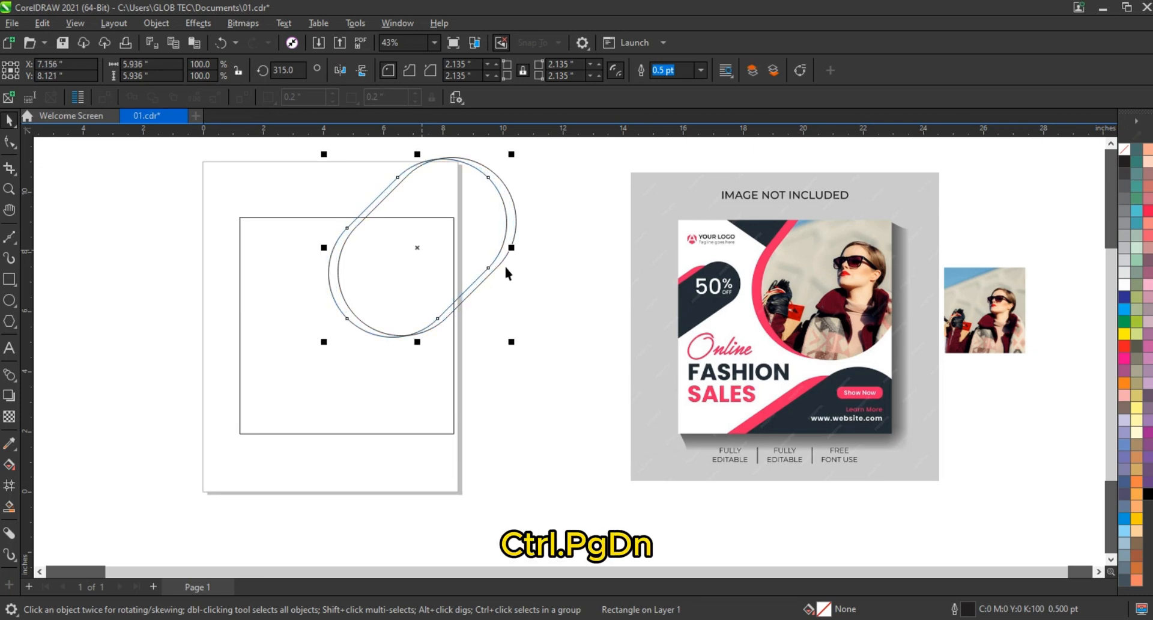
{"action": "left_click", "coordinate": [584, 346]}
Step: PowerClip the photo of the woman inside the front pill
{"action": "right_click", "coordinate": [987, 315]}
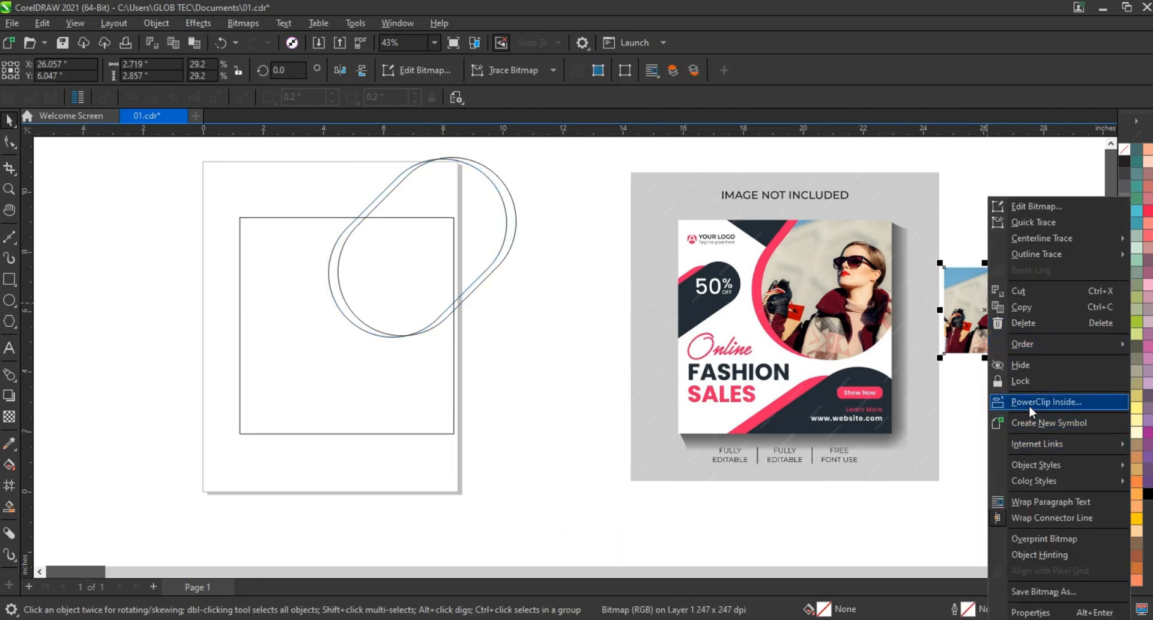
{"action": "left_click", "coordinate": [1029, 406]}
{"action": "left_click", "coordinate": [391, 261]}
Step: Enlarge the photo inside the PowerClip and reposition it to fill the part of the pill over the frame
{"action": "left_click", "coordinate": [77, 159]}
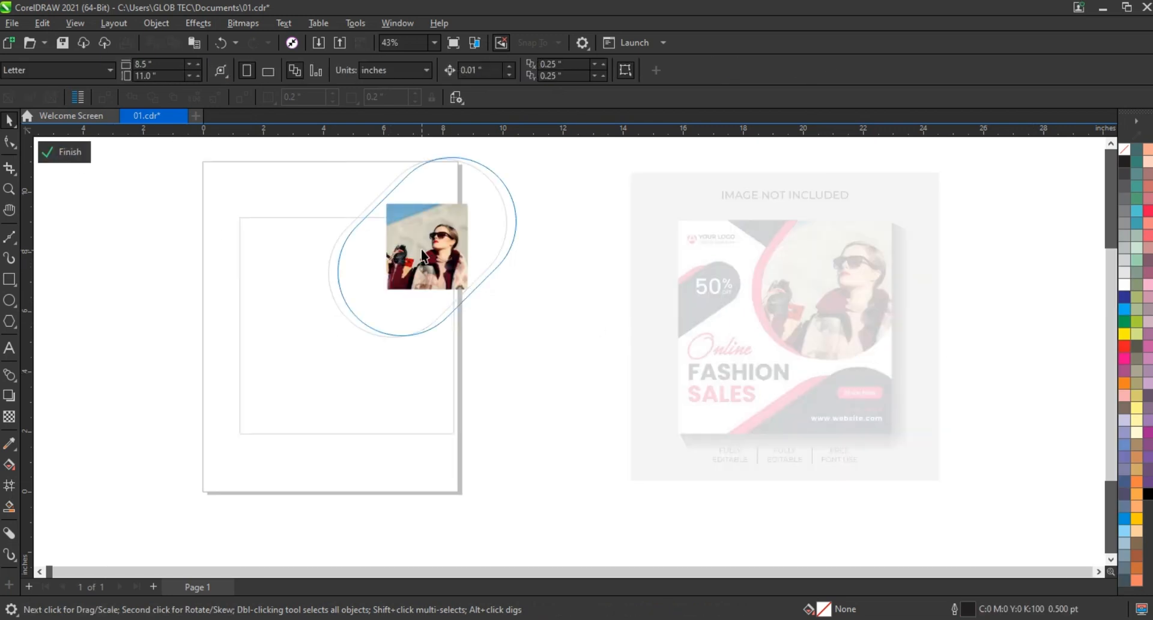
{"action": "left_click", "coordinate": [426, 252]}
{"action": "left_click_drag", "start_coordinate": [472, 200], "coordinate": [565, 155]}
{"action": "left_click_drag", "start_coordinate": [497, 216], "coordinate": [475, 234]}
{"action": "left_click", "coordinate": [77, 153]}
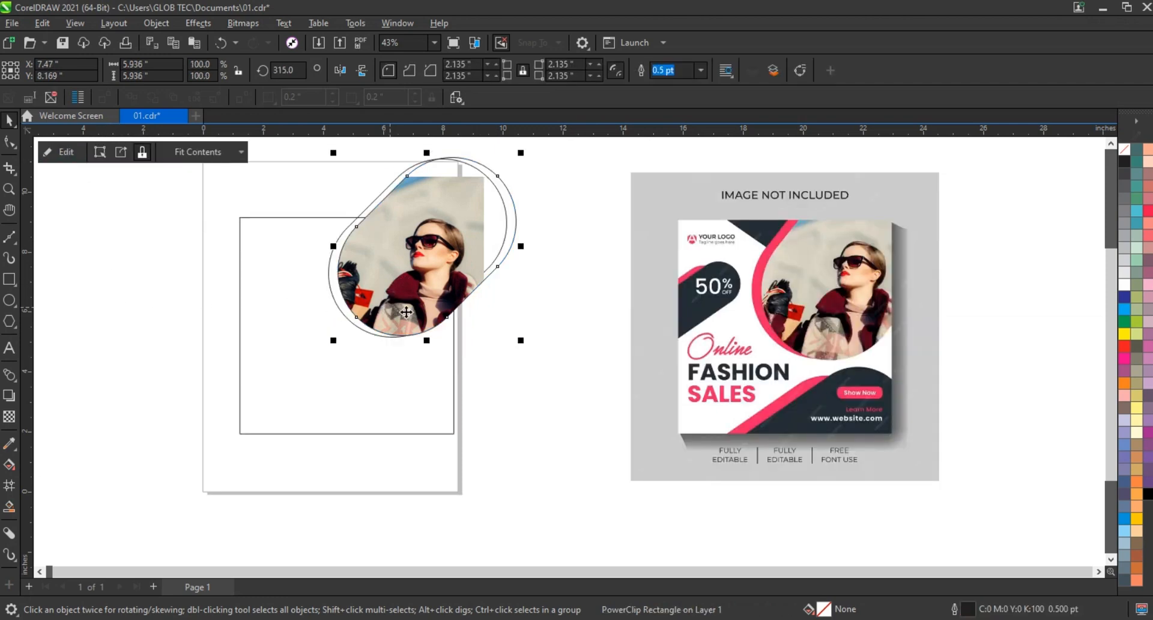
Step: Fill the back pill with the pink sampled from the reference design
{"action": "left_click", "coordinate": [326, 284]}
{"action": "left_click", "coordinate": [9, 444]}
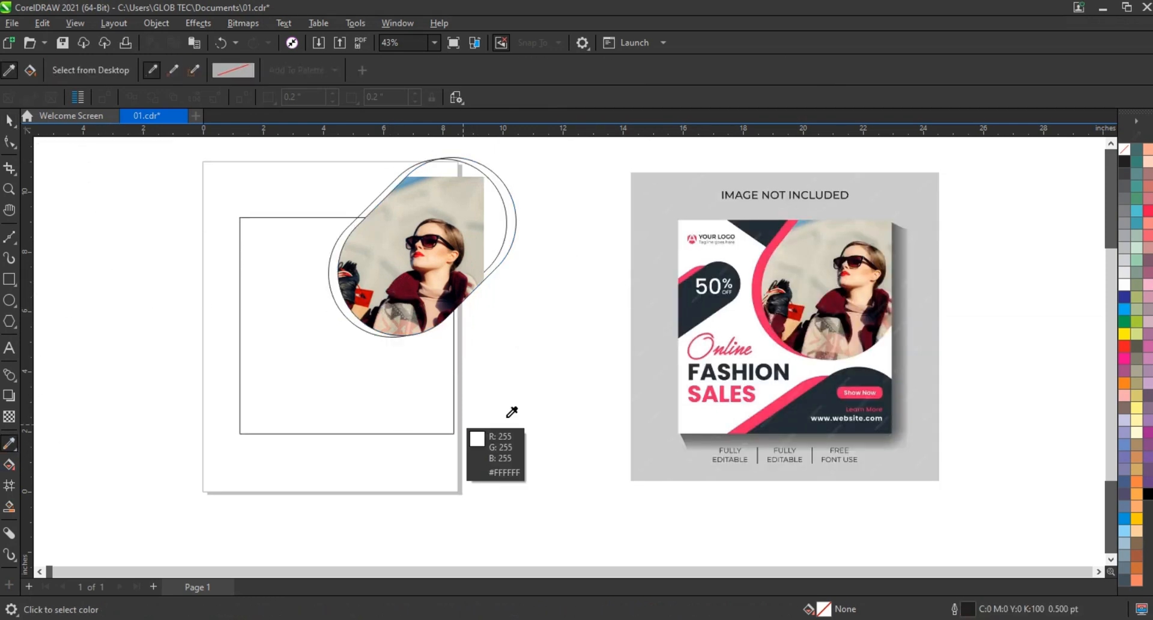
{"action": "left_click", "coordinate": [775, 246]}
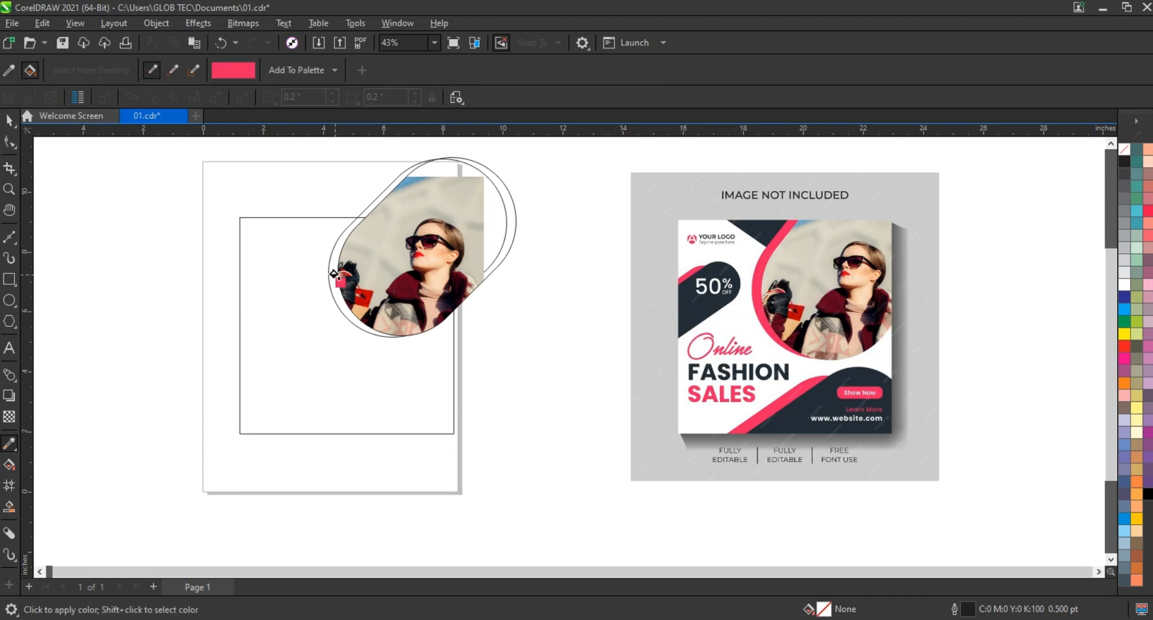
{"action": "left_click", "coordinate": [334, 274]}
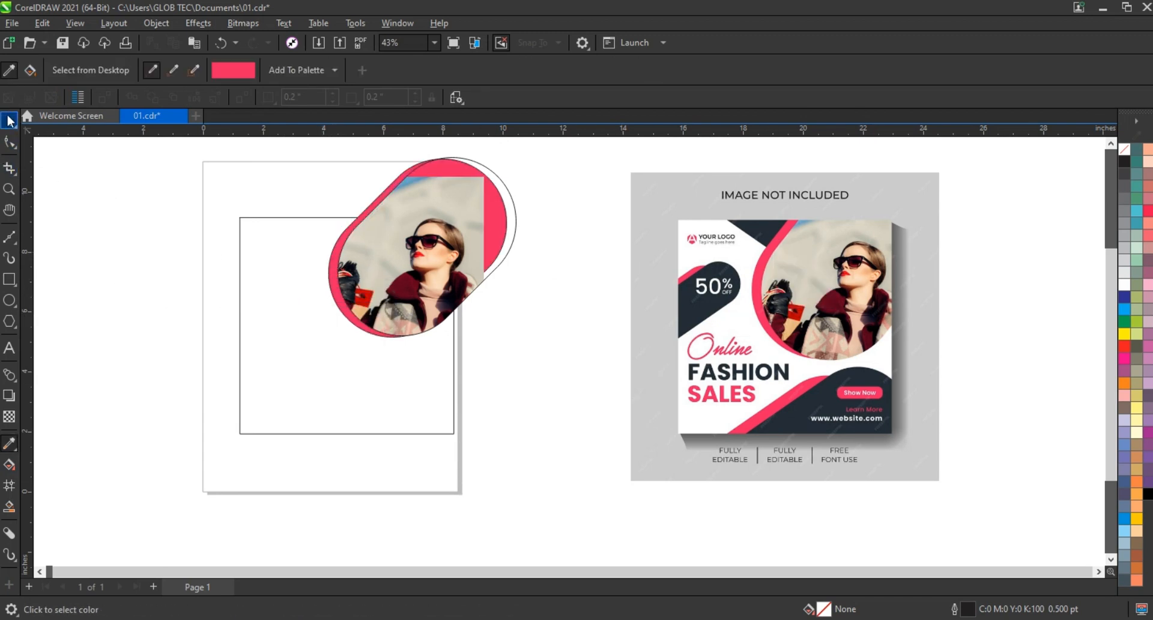
Step: PowerClip the photo pill and the pink pill together inside the square frame
{"action": "left_click", "coordinate": [10, 121]}
{"action": "left_click_drag", "start_coordinate": [356, 358], "coordinate": [278, 368]}
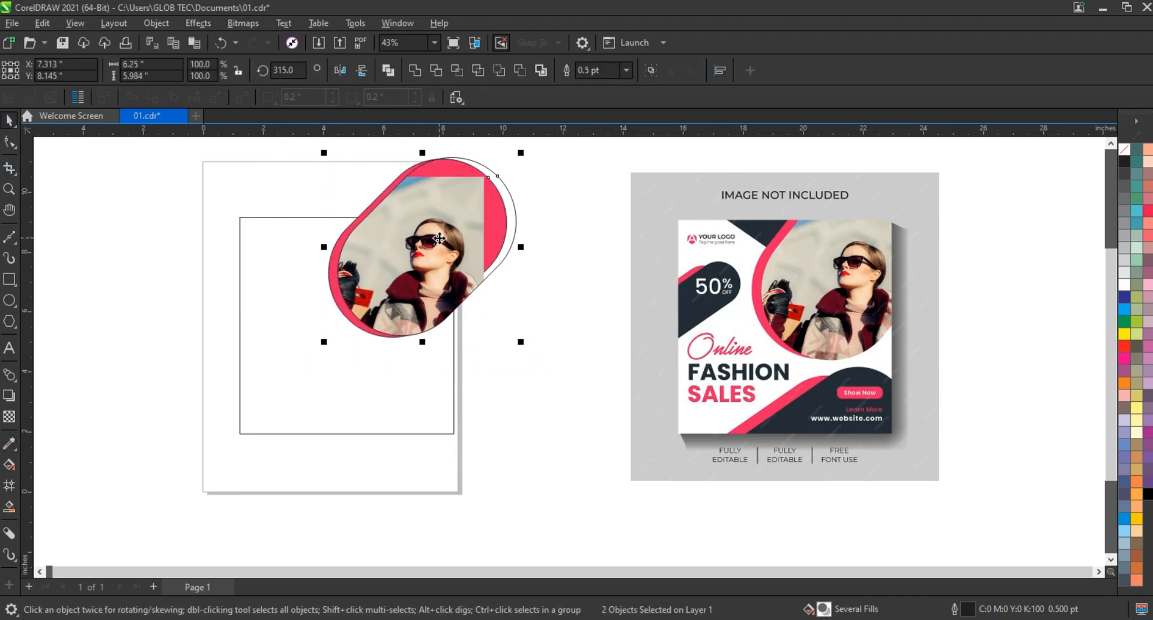
{"action": "right_click", "coordinate": [431, 232]}
{"action": "left_click", "coordinate": [489, 406]}
{"action": "left_click", "coordinate": [319, 300]}
{"action": "left_click", "coordinate": [526, 256]}
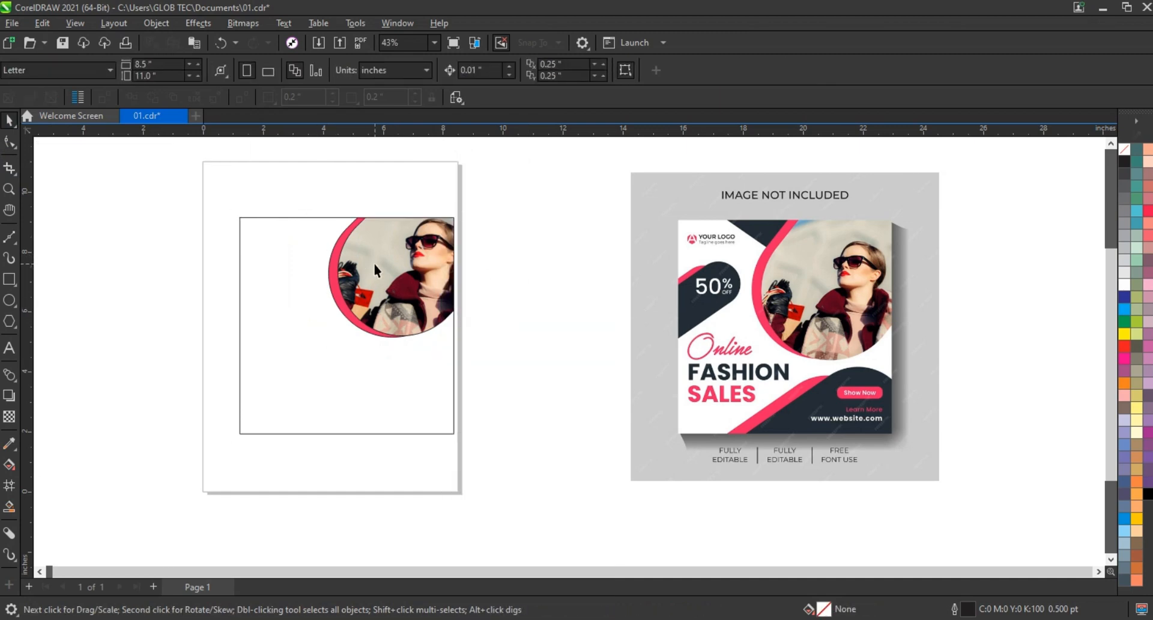
Step: Remove the outlines from the photo pill and pink pill inside the frame's PowerClip
{"action": "double_click", "coordinate": [373, 261]}
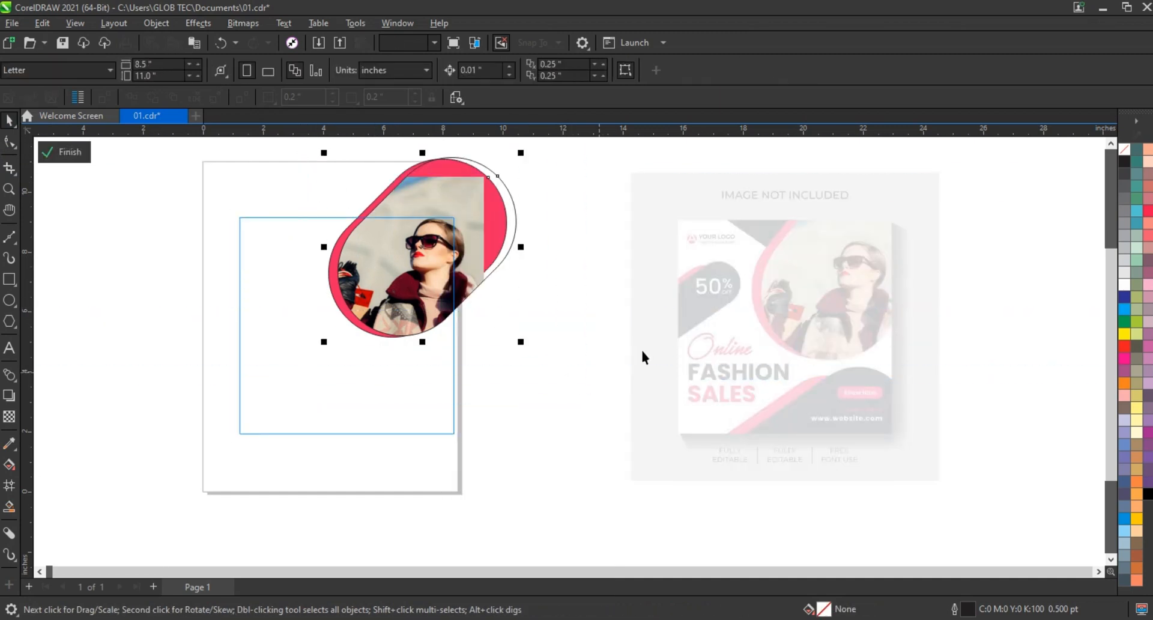
{"action": "right_click", "coordinate": [1124, 150]}
{"action": "left_click", "coordinate": [1104, 158]}
{"action": "left_click", "coordinate": [60, 152]}
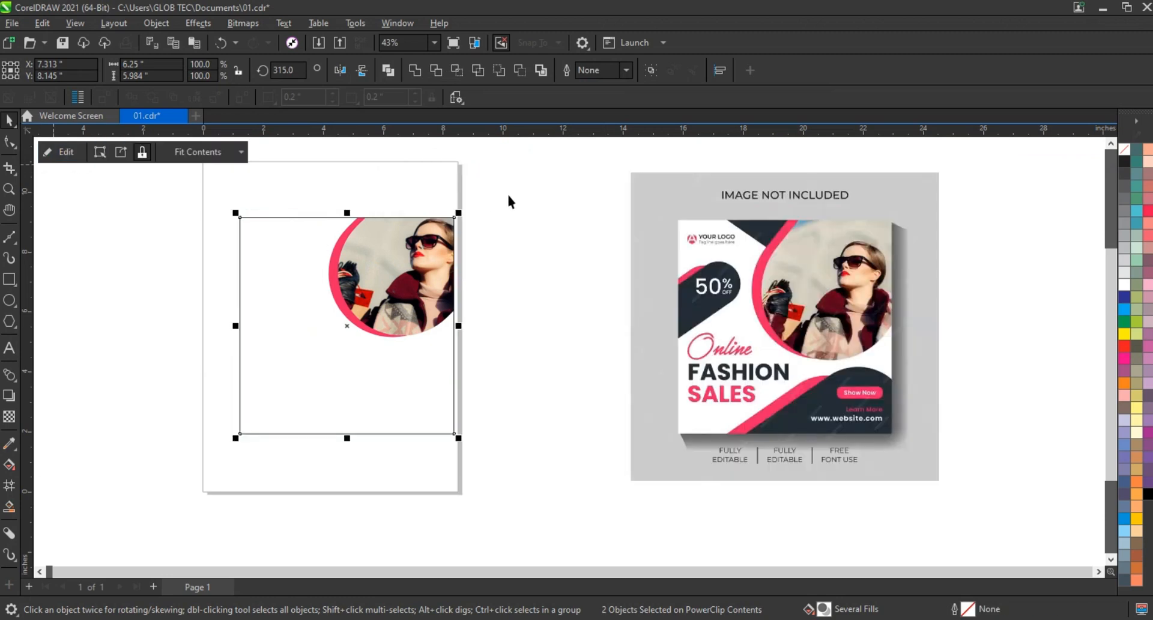
{"action": "left_click", "coordinate": [536, 221]}
Step: Draw a narrow rectangle about 1.69 × 4.56 inches beside the page and fully round its corners
{"action": "left_click", "coordinate": [9, 279]}
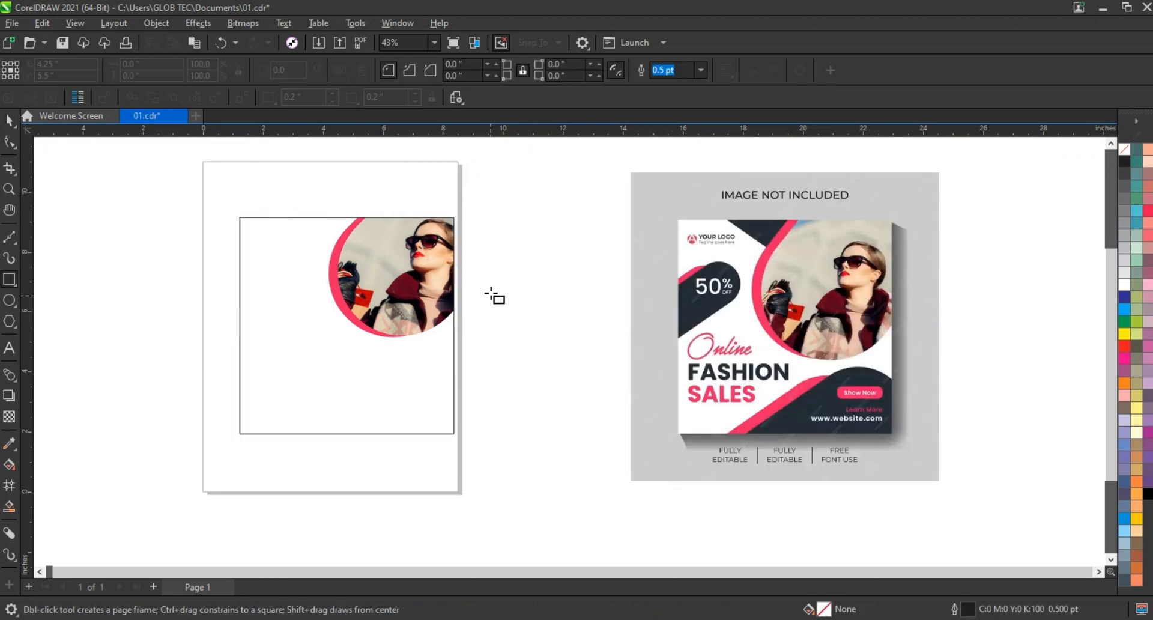
{"action": "left_click_drag", "start_coordinate": [491, 292], "coordinate": [542, 429]}
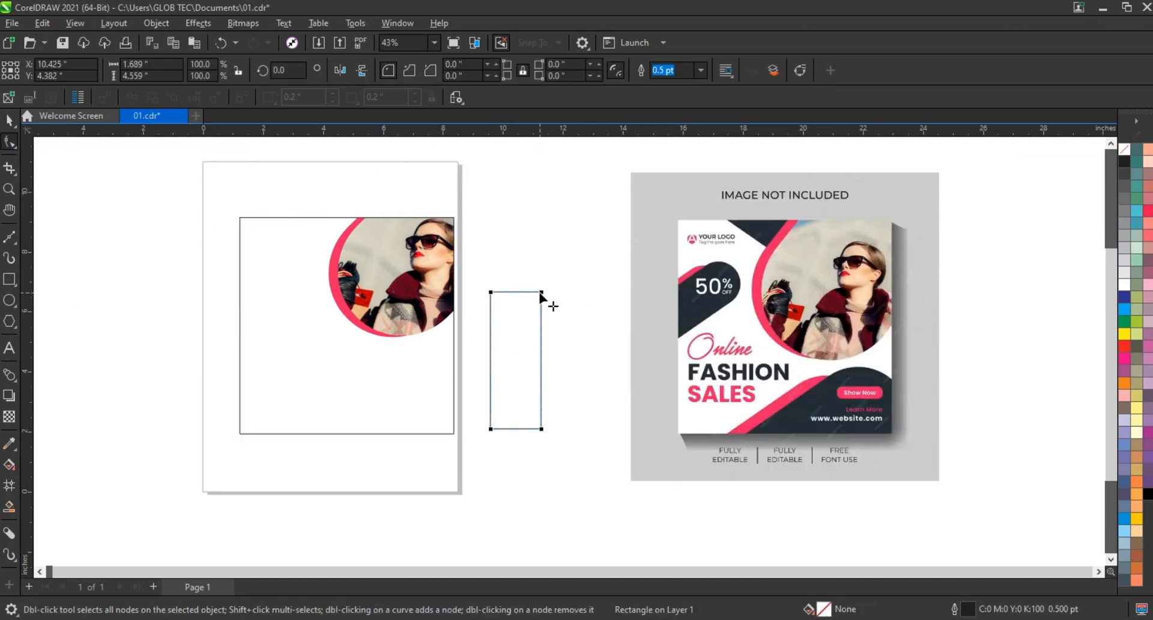
{"action": "left_click_drag", "start_coordinate": [540, 293], "coordinate": [444, 355]}
Step: Rotate the narrow pill to 315° and lay it across the frame's left edge
{"action": "left_click", "coordinate": [9, 123]}
{"action": "left_click", "coordinate": [522, 364]}
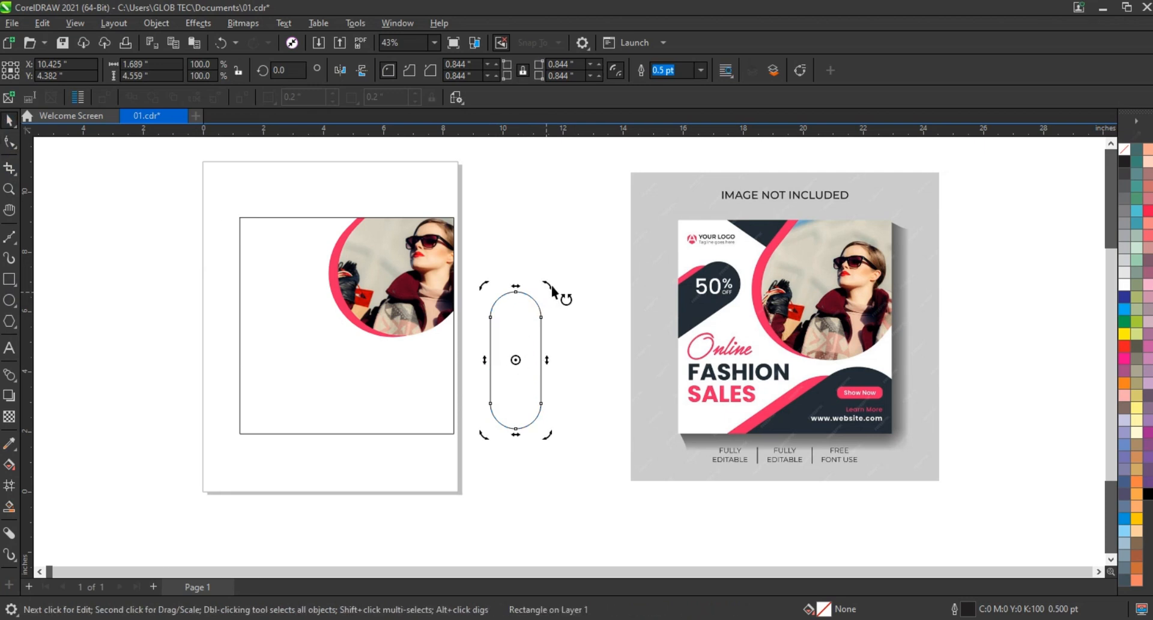
{"action": "left_click_drag", "start_coordinate": [563, 296], "coordinate": [296, 295]}
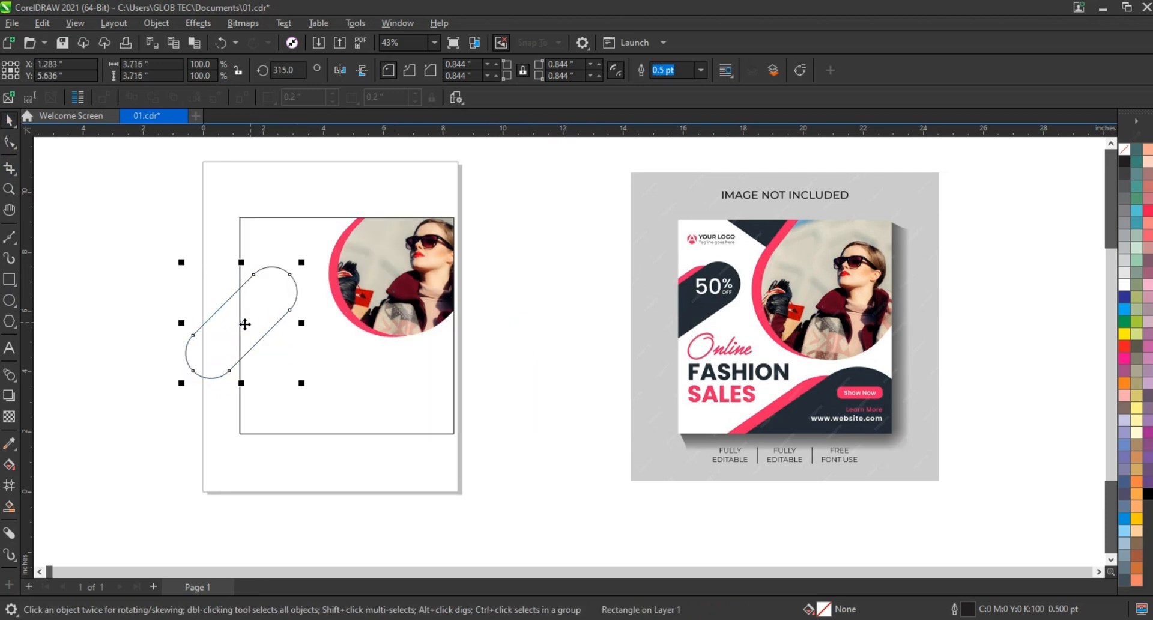
Step: Duplicate the narrow pill slightly to the left and fill the original dark navy and the copy pink, sampled from the reference
{"action": "left_click_drag", "start_coordinate": [245, 324], "coordinate": [233, 325]}
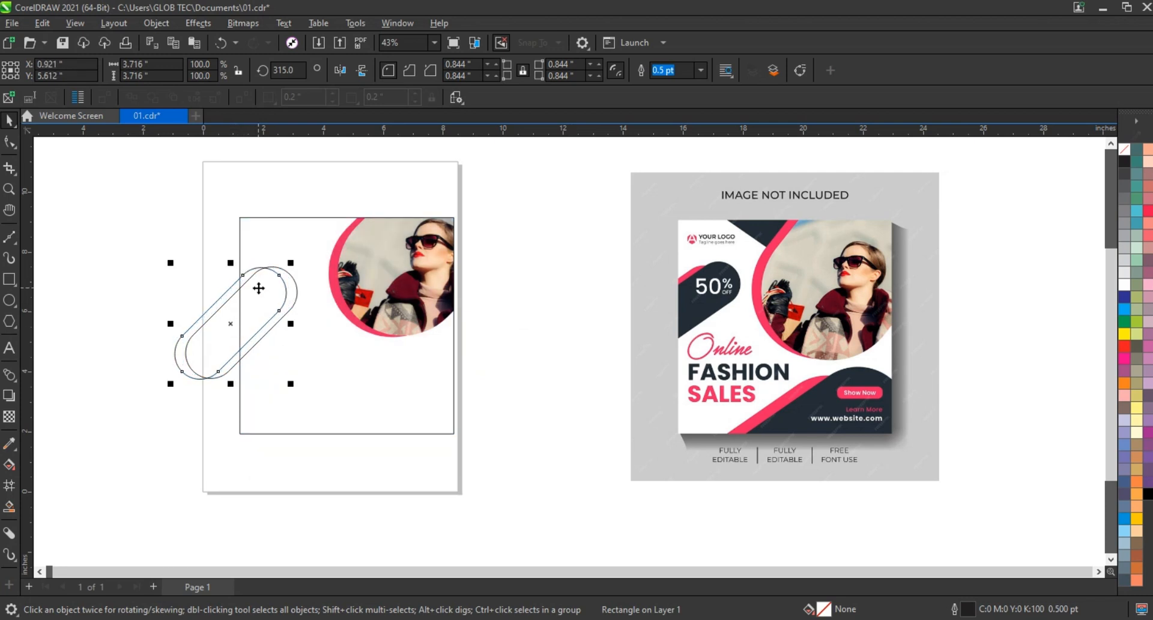
{"action": "left_click", "coordinate": [10, 443]}
{"action": "left_click", "coordinate": [711, 307]}
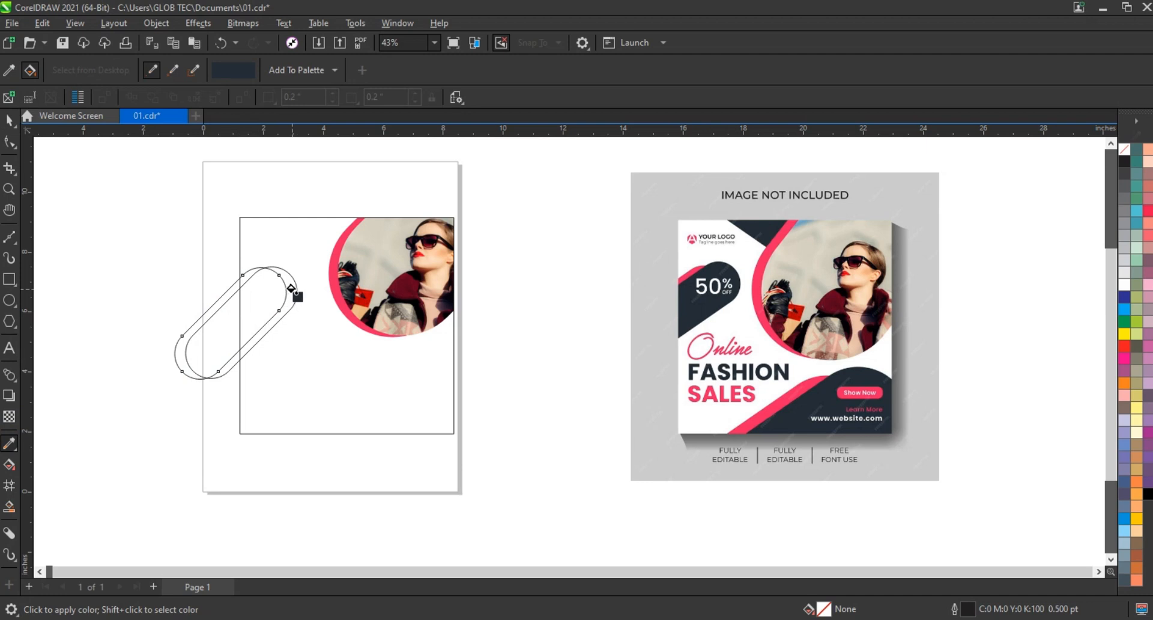
{"action": "left_click", "coordinate": [290, 289]}
{"action": "left_click", "coordinate": [755, 277]}
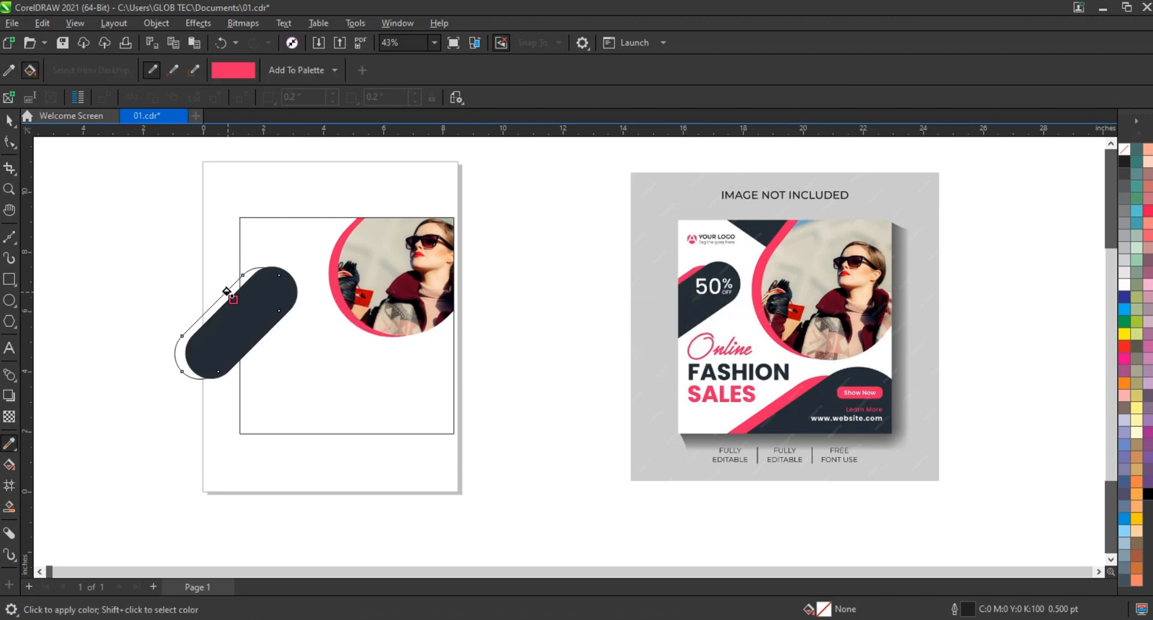
{"action": "left_click", "coordinate": [227, 291]}
Step: Remove the outlines from the narrow navy and pink pills
{"action": "key", "text": "space"}
{"action": "left_click_drag", "start_coordinate": [141, 238], "coordinate": [328, 427]}
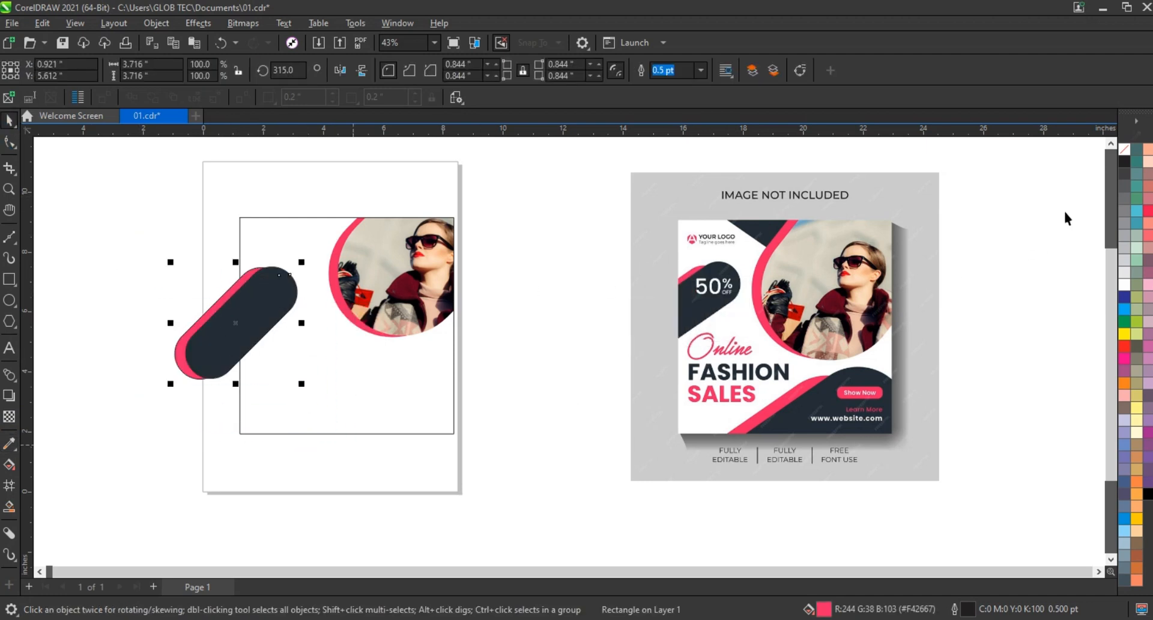
{"action": "right_click", "coordinate": [1124, 150]}
Step: PowerClip the narrow navy and pink pills inside the square frame
{"action": "right_click", "coordinate": [224, 322]}
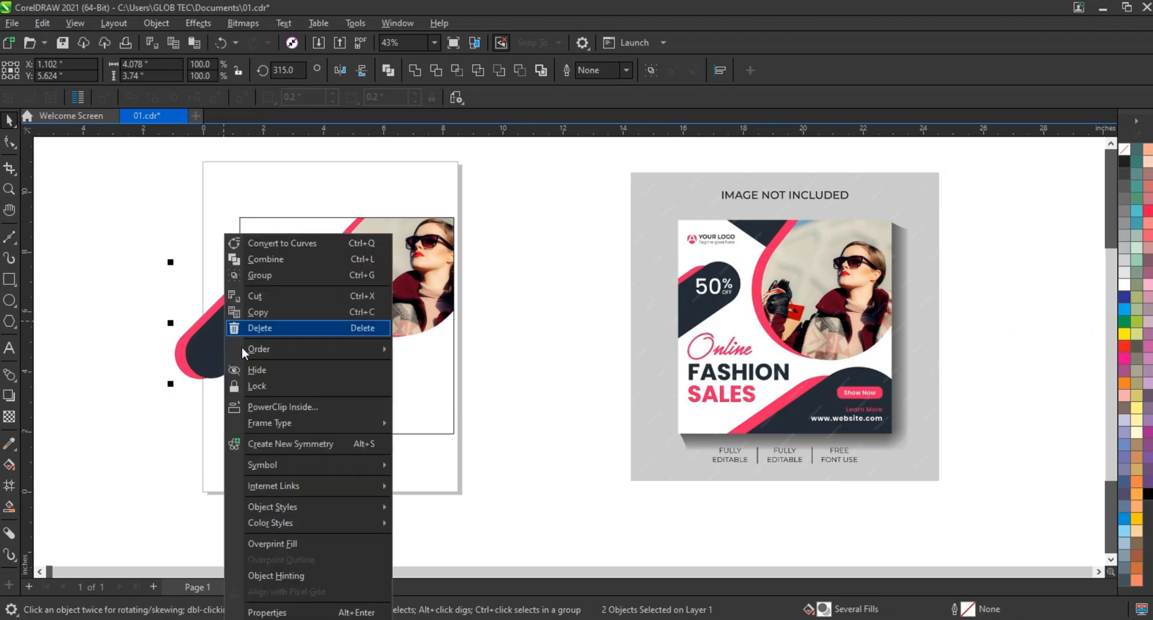
{"action": "left_click", "coordinate": [275, 407]}
{"action": "left_click", "coordinate": [311, 395]}
{"action": "left_click", "coordinate": [140, 317]}
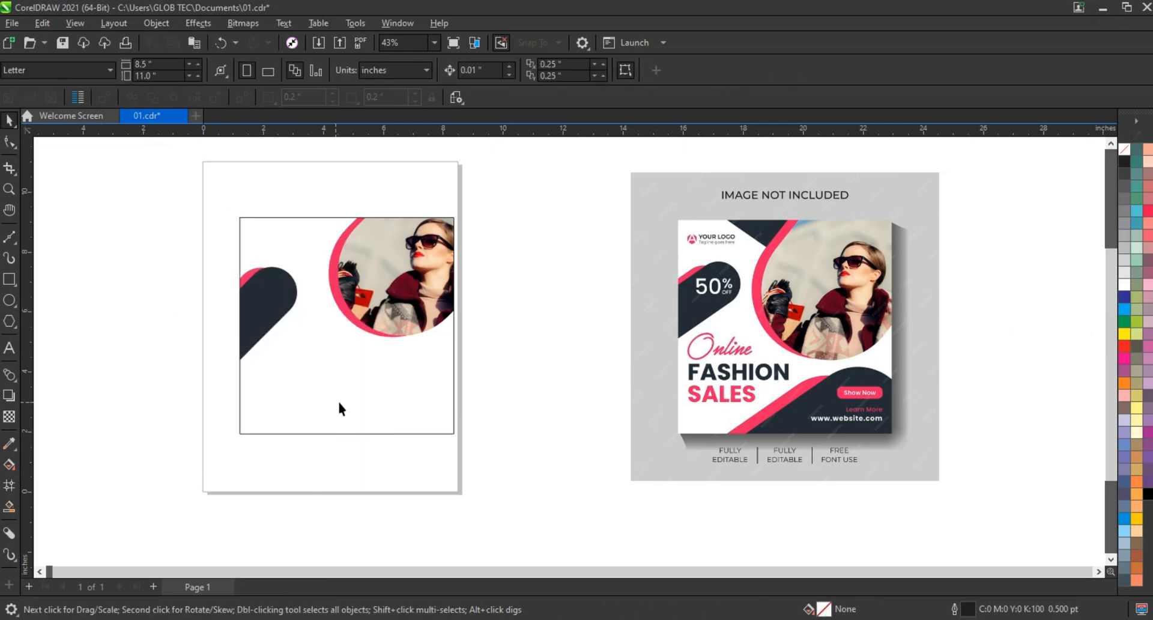
Step: Draw a rectangle about 3.76 × 7.45 inches beside the page and fully round its corners
{"action": "left_click", "coordinate": [6, 283]}
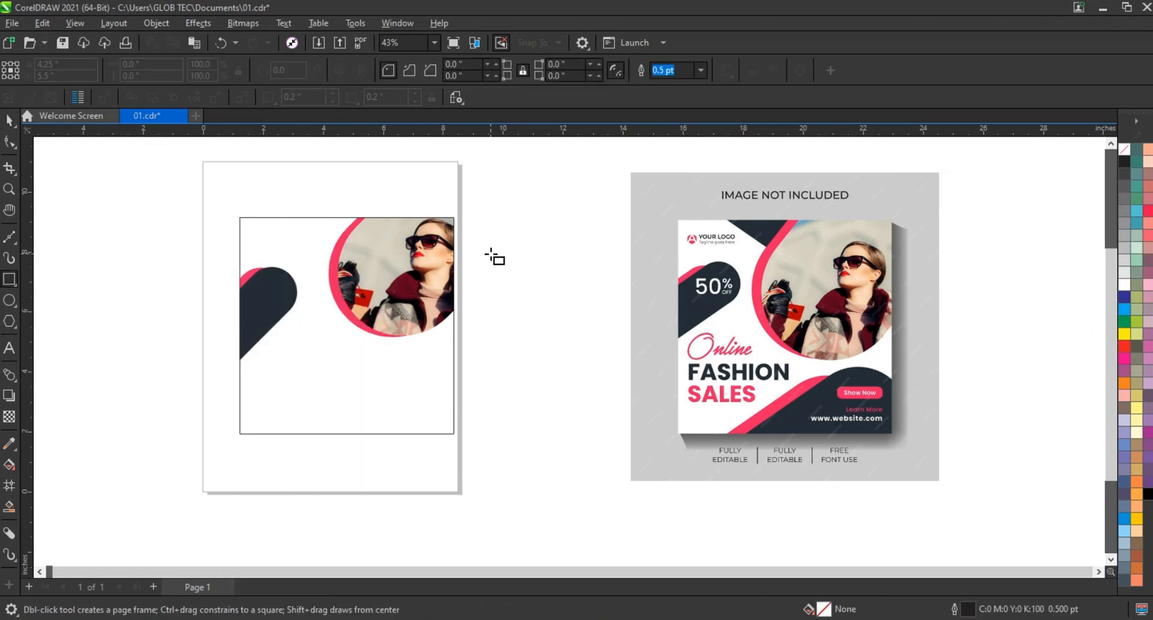
{"action": "mouse_move", "coordinate": [491, 253]}
{"action": "left_mouse_down"}
{"action": "mouse_move", "coordinate": [588, 420]}
{"action": "mouse_move", "coordinate": [603, 478]}
{"action": "left_mouse_up"}
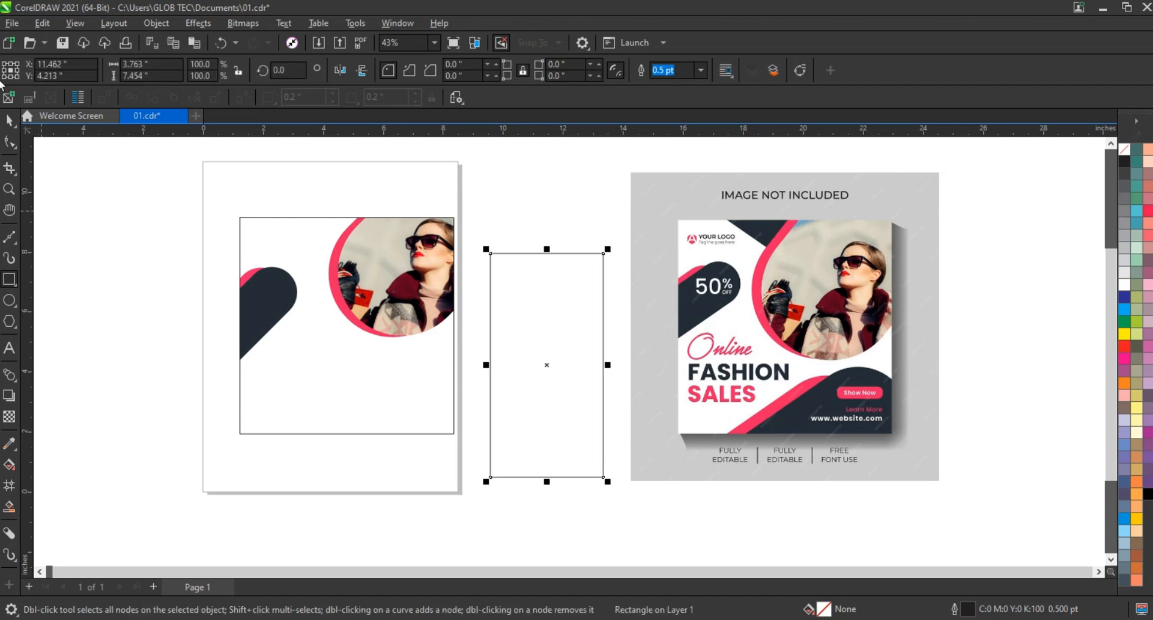
{"action": "left_click", "coordinate": [9, 142]}
{"action": "left_click_drag", "start_coordinate": [606, 257], "coordinate": [551, 373]}
Step: Rotate the large pill to 300° and position it across the frame's lower-right corner
{"action": "key", "text": "space"}
{"action": "left_click", "coordinate": [551, 373]}
{"action": "left_click_drag", "start_coordinate": [607, 248], "coordinate": [713, 311]}
{"action": "left_click_drag", "start_coordinate": [628, 305], "coordinate": [449, 389]}
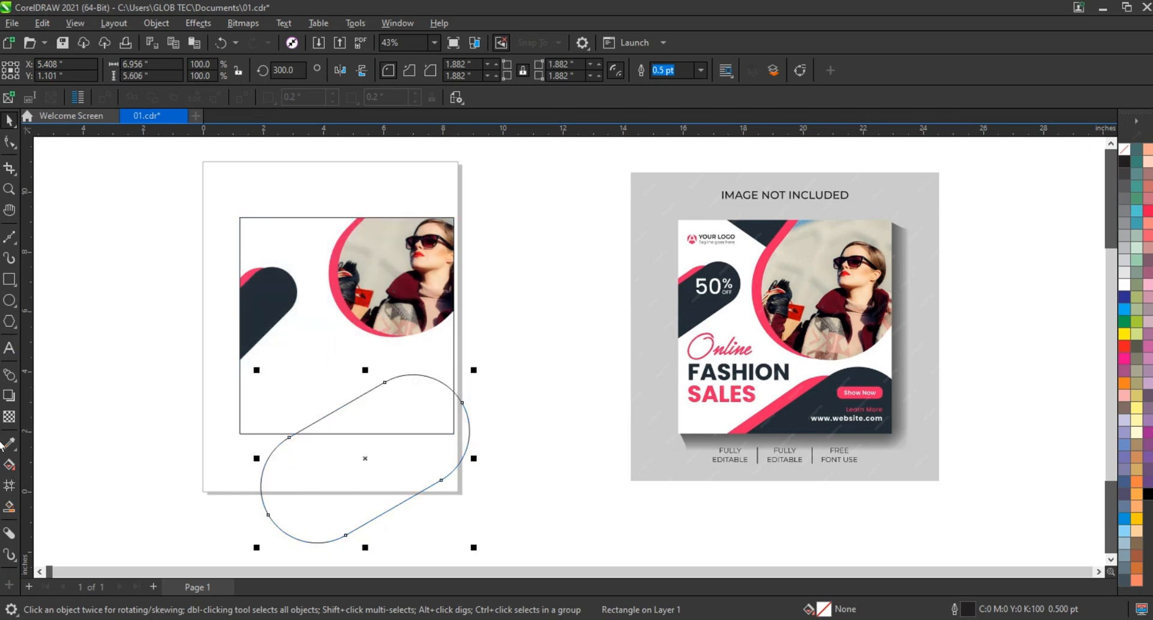
Step: Fill the large pill with the dark navy (#232D36) sampled from the reference
{"action": "left_click", "coordinate": [9, 443]}
{"action": "left_click", "coordinate": [698, 306]}
{"action": "left_click", "coordinate": [419, 416]}
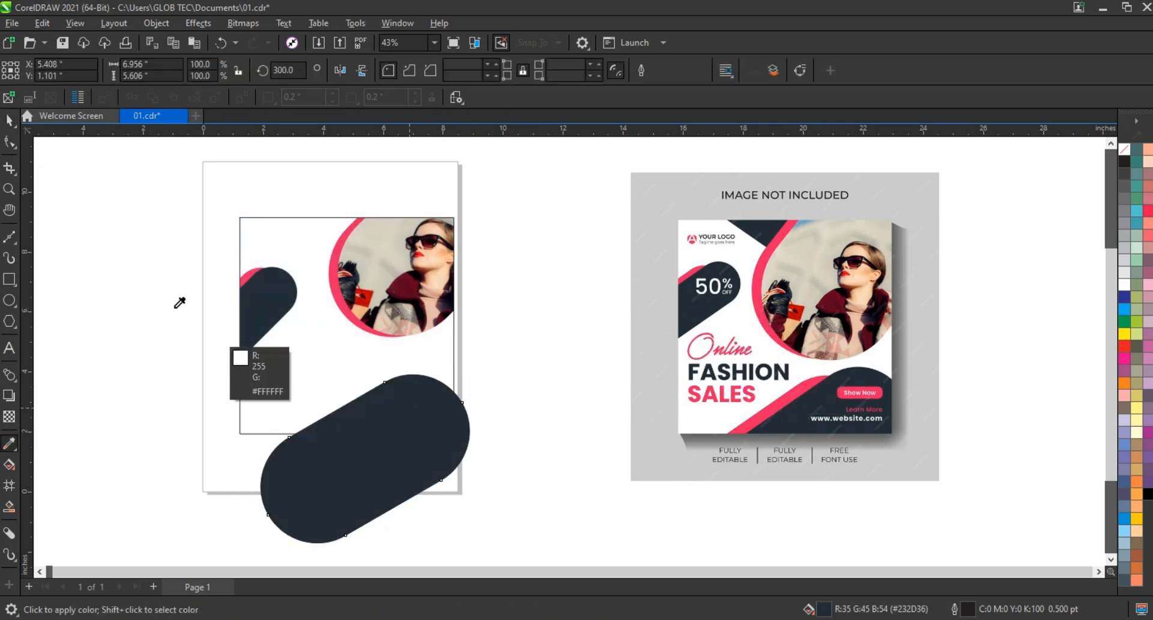
Step: Place a copy of the large navy pill behind it toward the lower left and fill it with the reference's pink (#F02463)
{"action": "left_click", "coordinate": [9, 120]}
{"action": "left_click_drag", "start_coordinate": [361, 458], "coordinate": [302, 471]}
{"action": "left_click", "coordinate": [9, 443]}
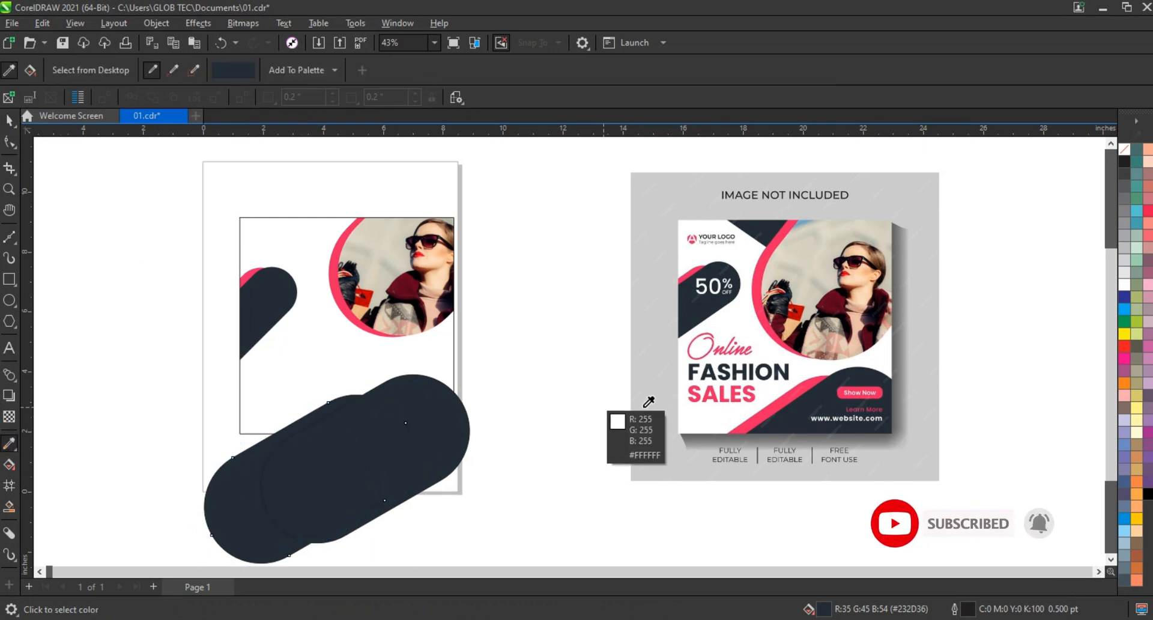
{"action": "left_click", "coordinate": [760, 413]}
{"action": "left_click", "coordinate": [233, 490]}
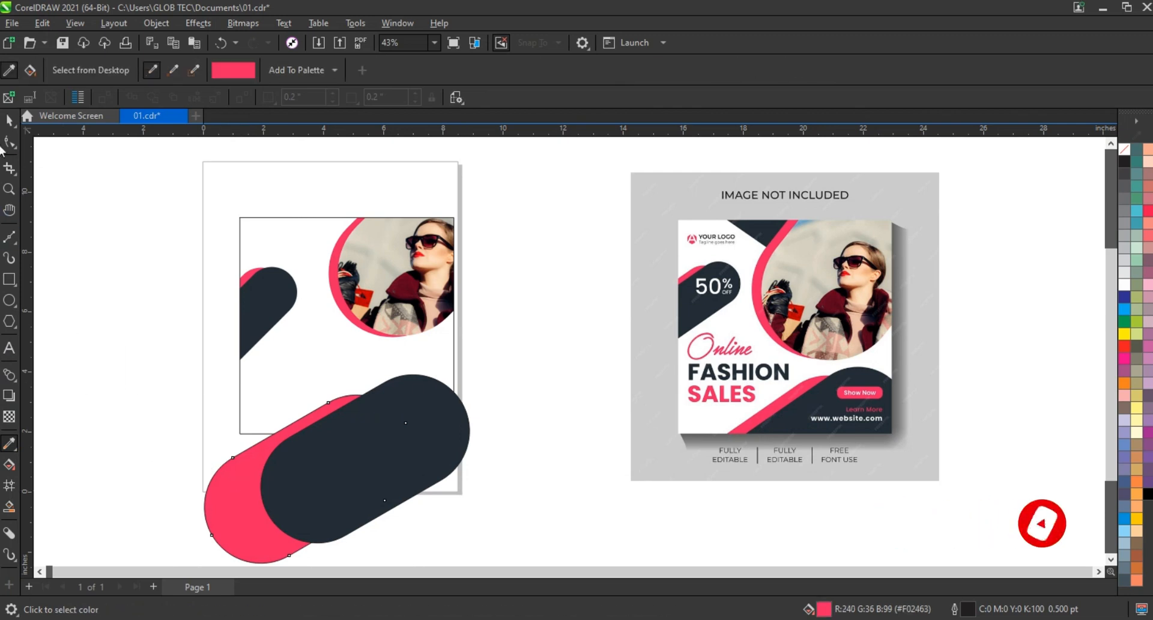
{"action": "left_click", "coordinate": [9, 121]}
{"action": "left_click_drag", "start_coordinate": [214, 541], "coordinate": [141, 553]}
Step: Place a copy of the large navy pill over the frame's upper-left corner
{"action": "left_click", "coordinate": [502, 363]}
{"action": "key", "text": "F4"}
{"action": "left_click", "coordinate": [367, 444]}
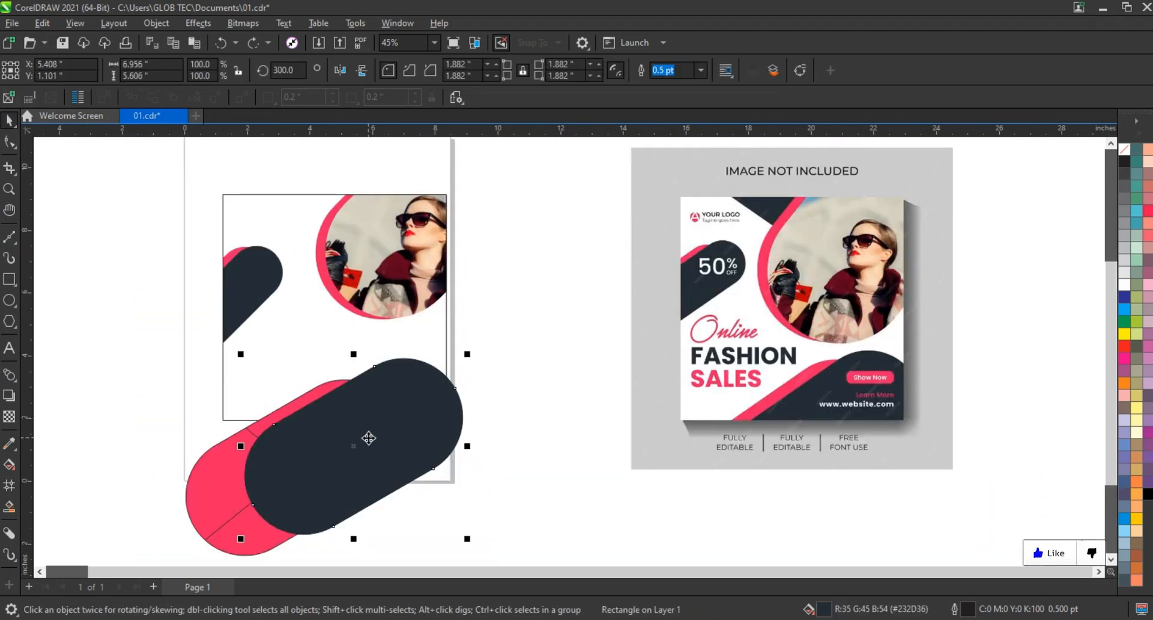
{"action": "left_click_drag", "start_coordinate": [363, 454], "coordinate": [276, 170]}
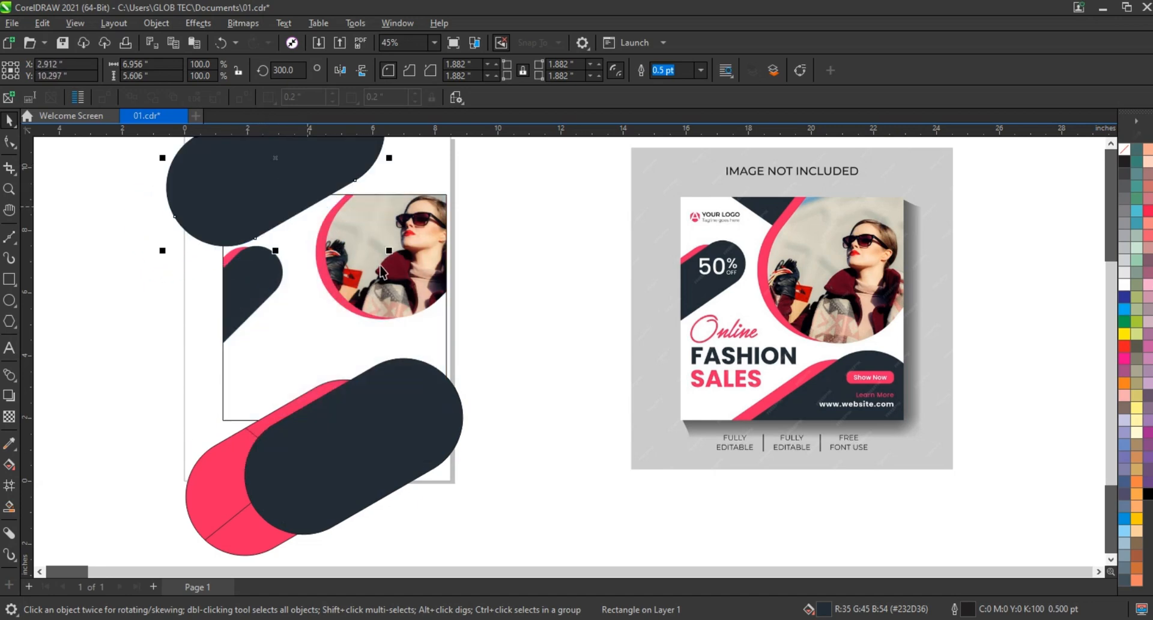
Step: Rotate the upper navy pill to 240° and move it across the top of the post frame
{"action": "key", "text": "F4"}
{"action": "left_click", "coordinate": [350, 230]}
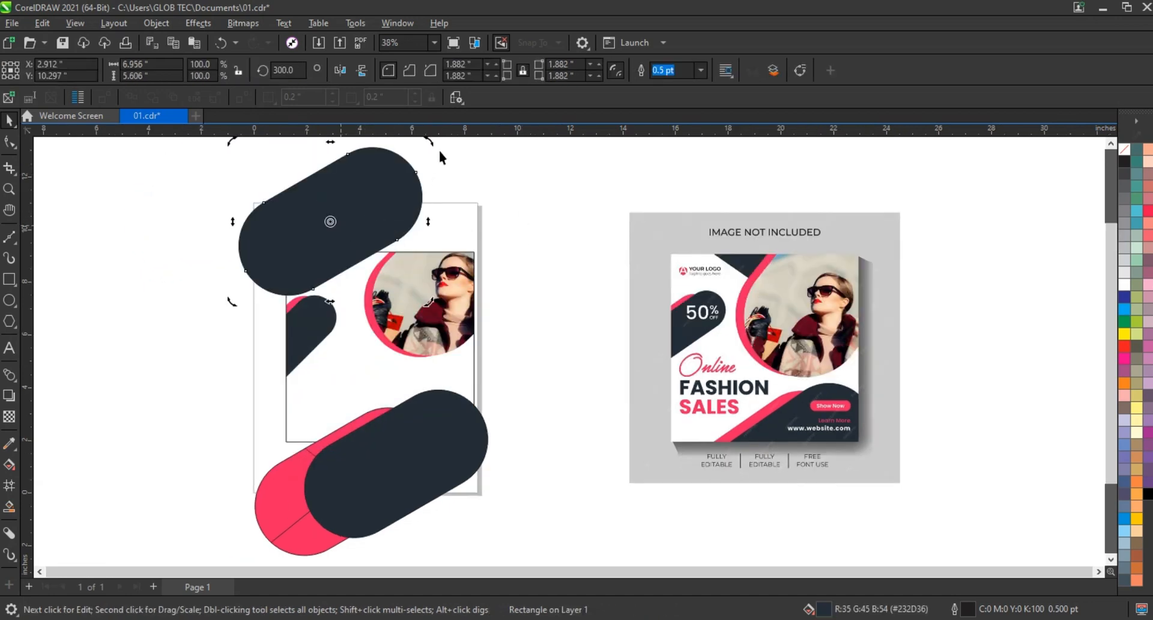
{"action": "left_click_drag", "start_coordinate": [431, 143], "coordinate": [472, 256]}
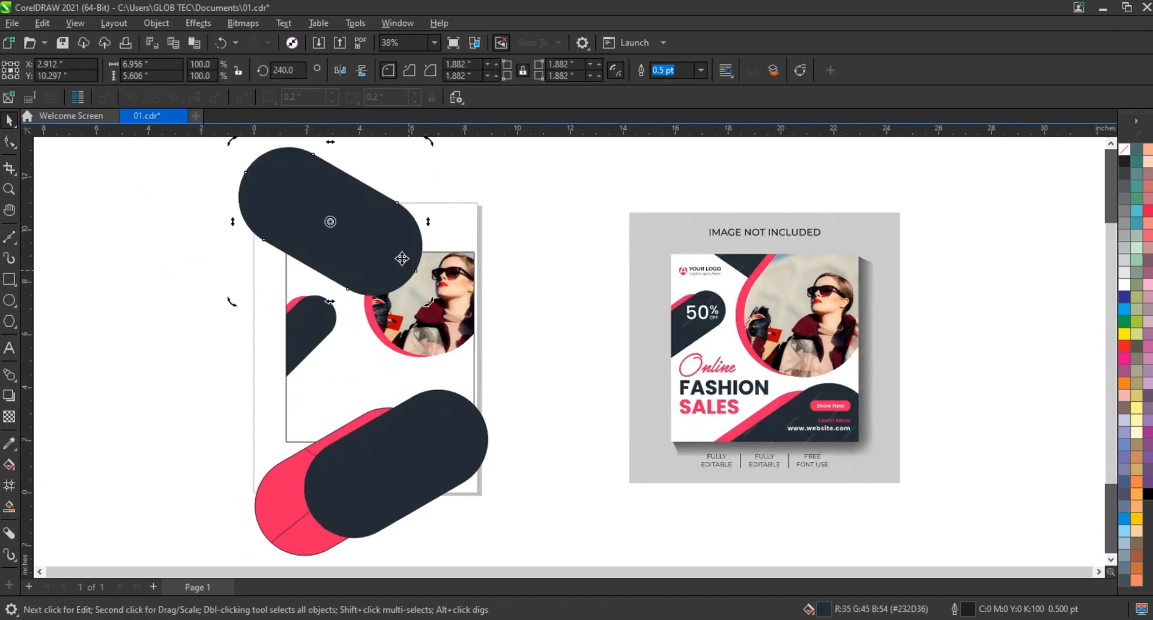
{"action": "left_click_drag", "start_coordinate": [397, 242], "coordinate": [443, 270]}
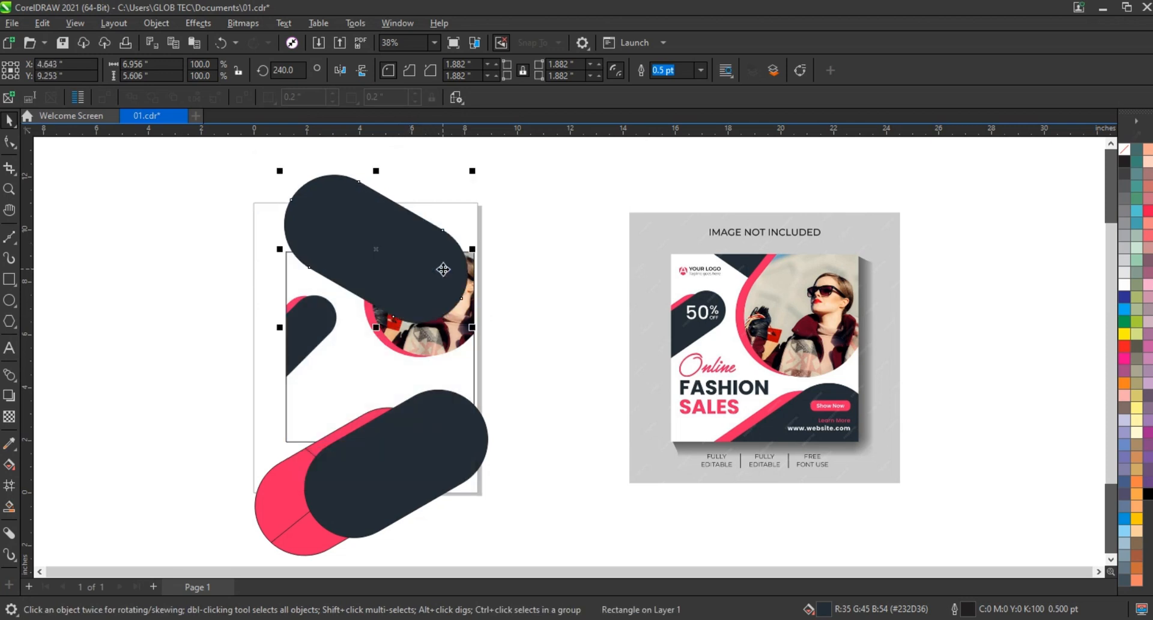
Step: PowerClip the upper navy pill inside the post frame and stack it behind the photo and its pink backing
{"action": "key", "text": "shift+Page_Down"}
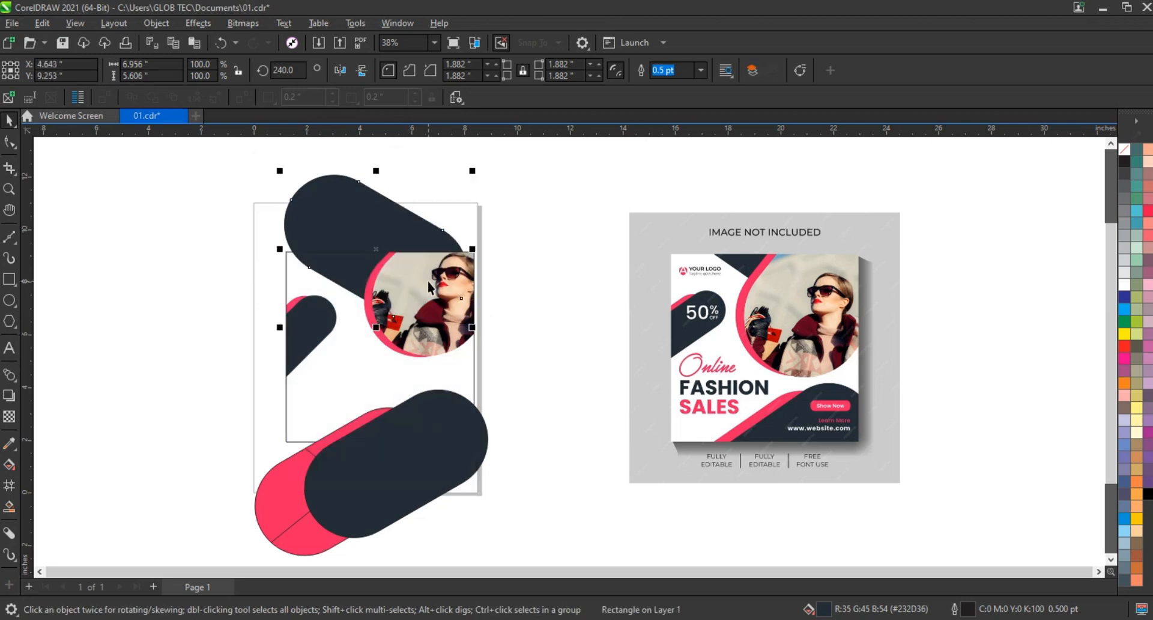
{"action": "right_click", "coordinate": [357, 210]}
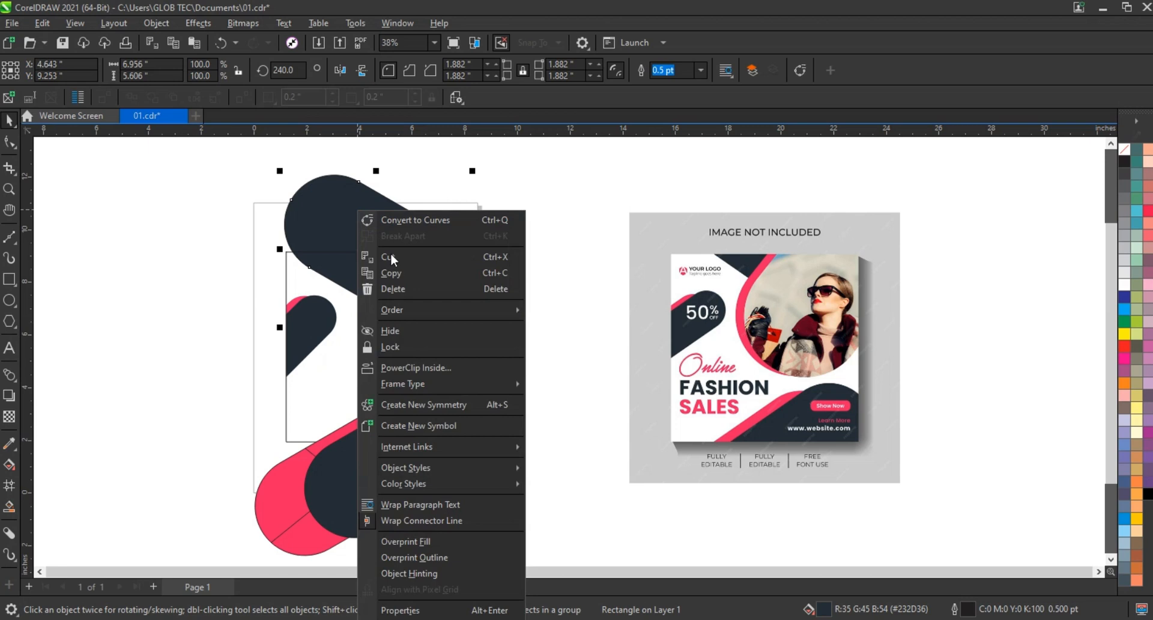
{"action": "left_click", "coordinate": [408, 365]}
{"action": "left_click", "coordinate": [354, 289]}
{"action": "left_click", "coordinate": [60, 151]}
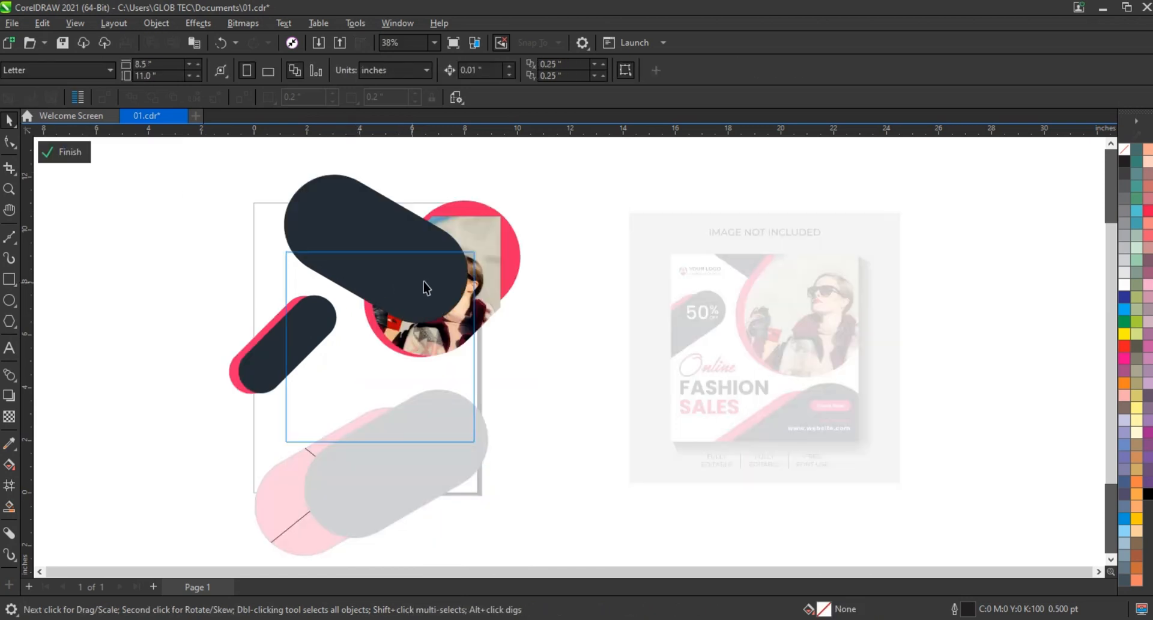
{"action": "left_click", "coordinate": [420, 279]}
{"action": "key", "text": "ctrl+Page_Down"}
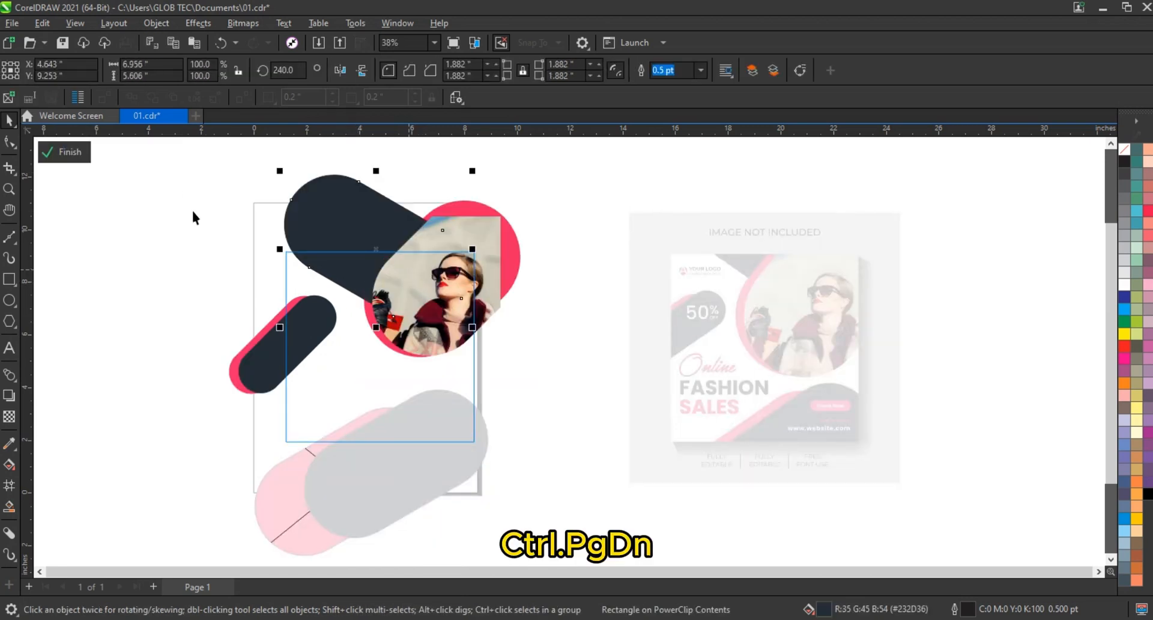
{"action": "left_click", "coordinate": [66, 152]}
Step: Shift the upper navy pill inside the PowerClip up and slightly right so only its corner shows beside the photo
{"action": "left_click", "coordinate": [283, 263]}
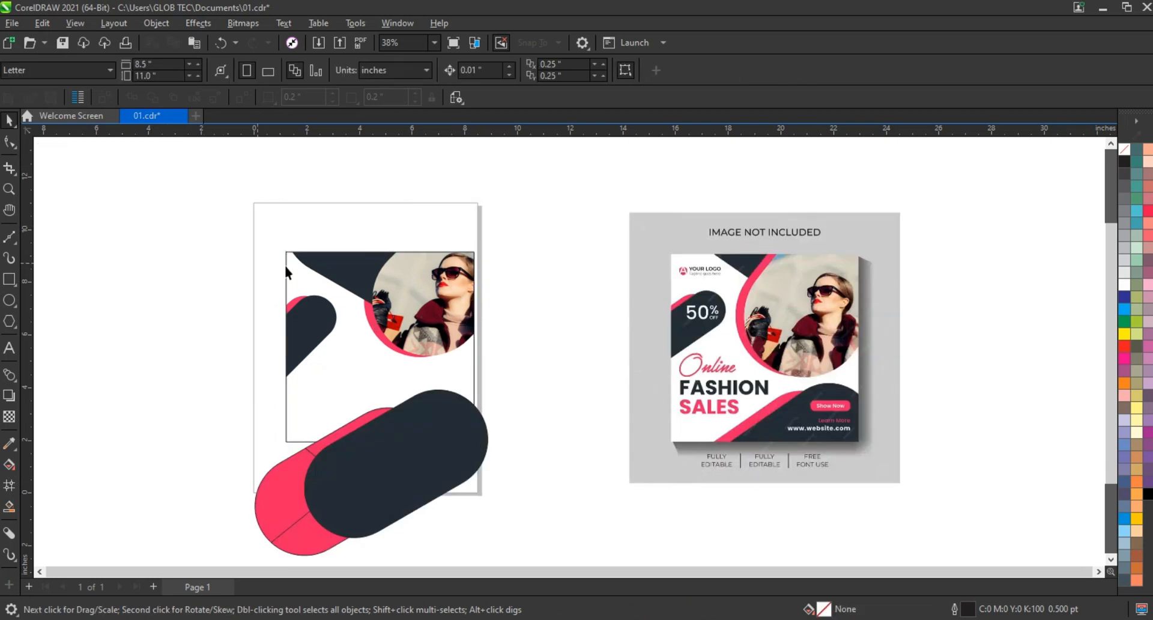
{"action": "double_click", "coordinate": [356, 268]}
{"action": "left_click", "coordinate": [356, 268]}
{"action": "left_click_drag", "start_coordinate": [371, 258], "coordinate": [383, 233]}
{"action": "left_click", "coordinate": [80, 159]}
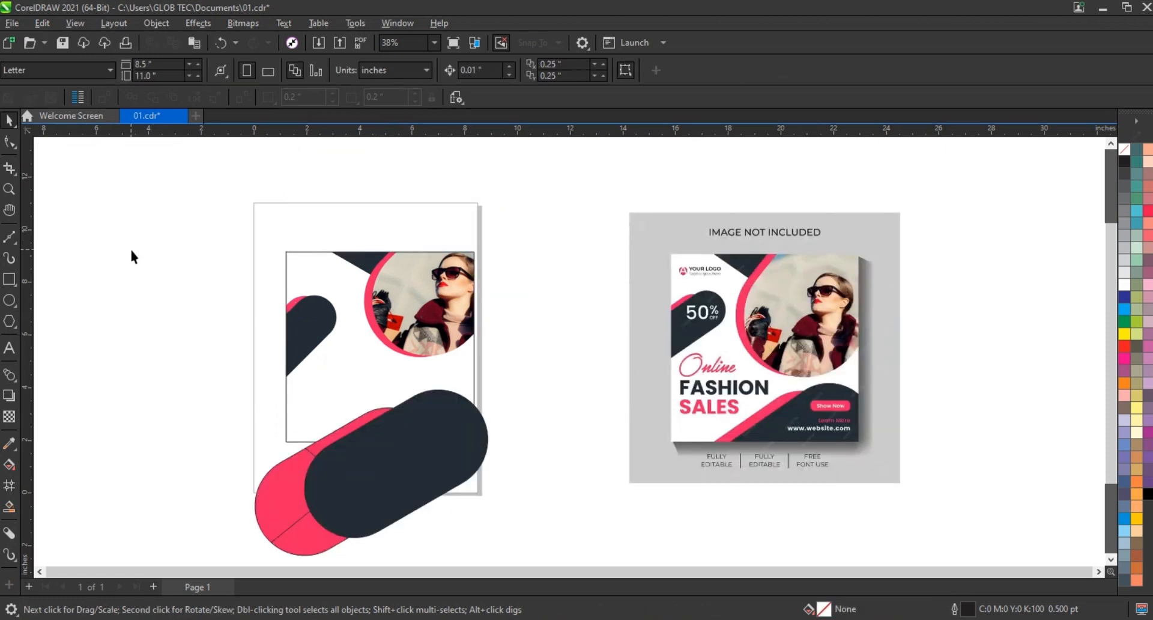
Step: Remove the PowerClip frame type from the large pink pill so it is a plain rectangle
{"action": "left_click", "coordinate": [316, 475]}
{"action": "right_click", "coordinate": [300, 481]}
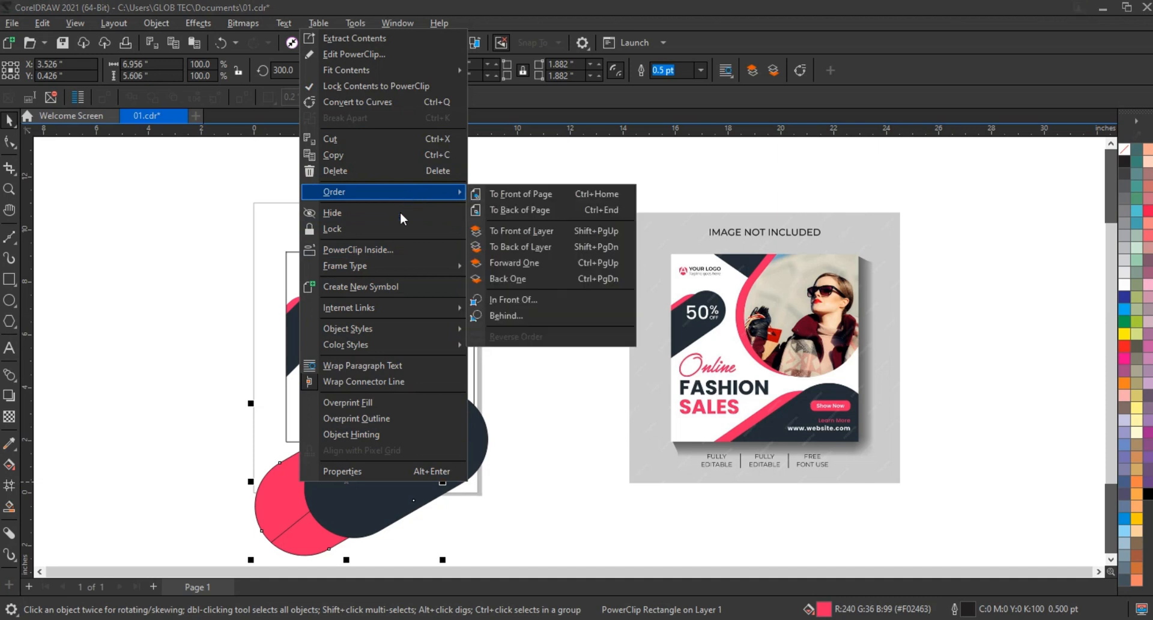
{"action": "mouse_move", "coordinate": [477, 261]}
{"action": "left_click", "coordinate": [518, 304]}
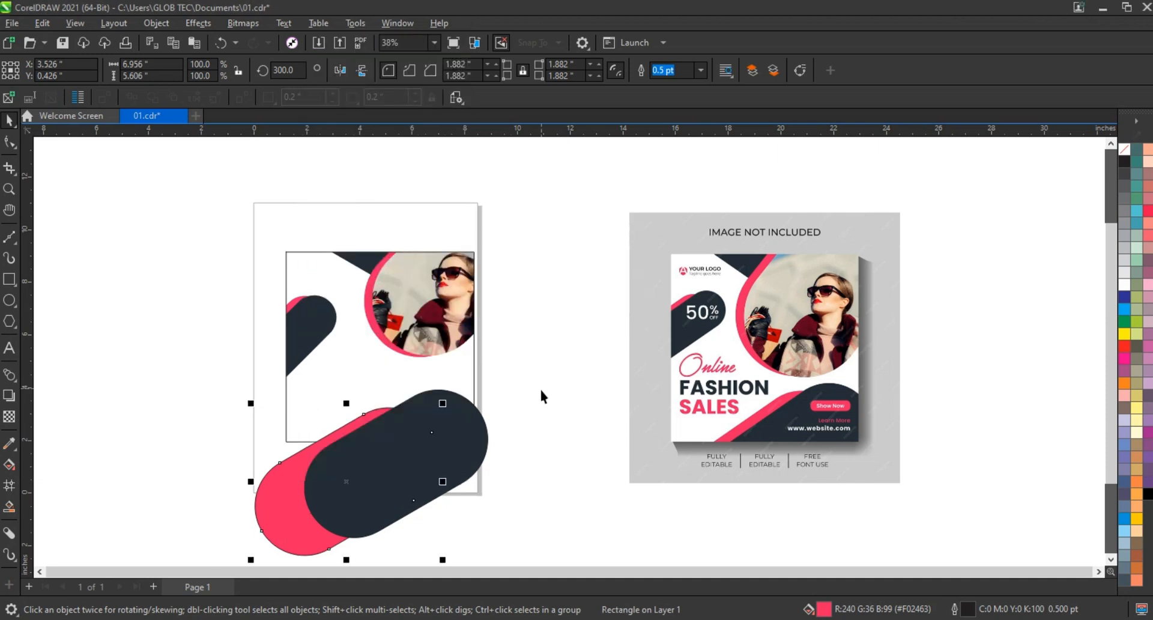
Step: PowerClip the large pink and navy pills at the lower corner inside the post frame
{"action": "right_click", "coordinate": [476, 442]}
{"action": "left_click", "coordinate": [396, 365]}
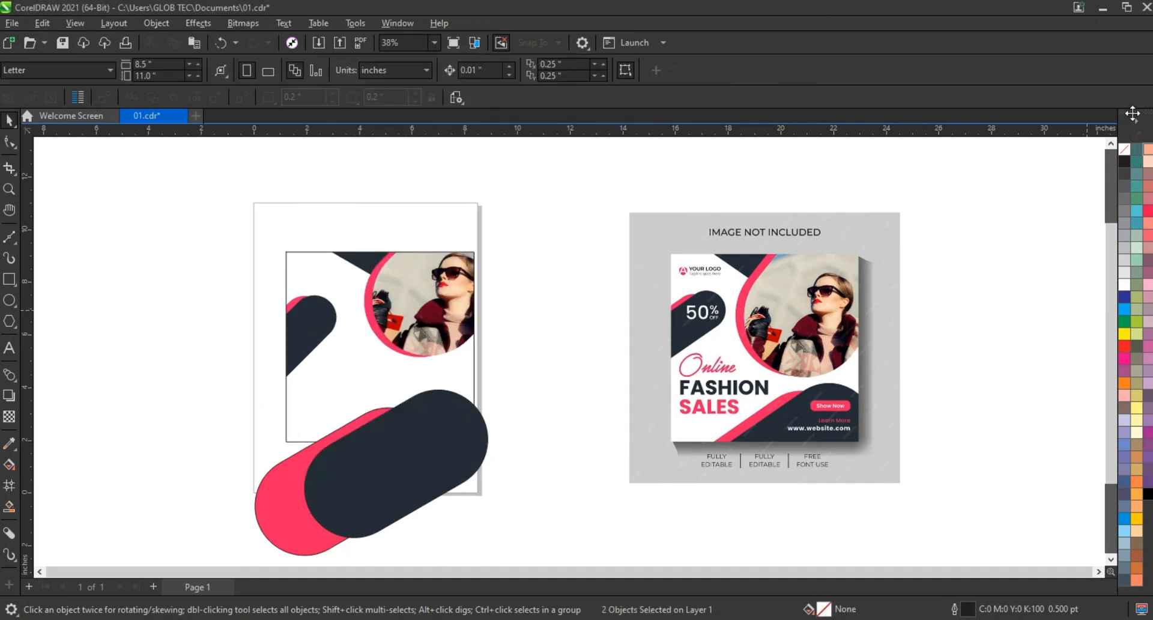
{"action": "right_click", "coordinate": [1124, 149]}
{"action": "left_click", "coordinate": [1102, 155]}
{"action": "left_click", "coordinate": [522, 362]}
{"action": "left_click", "coordinate": [599, 414]}
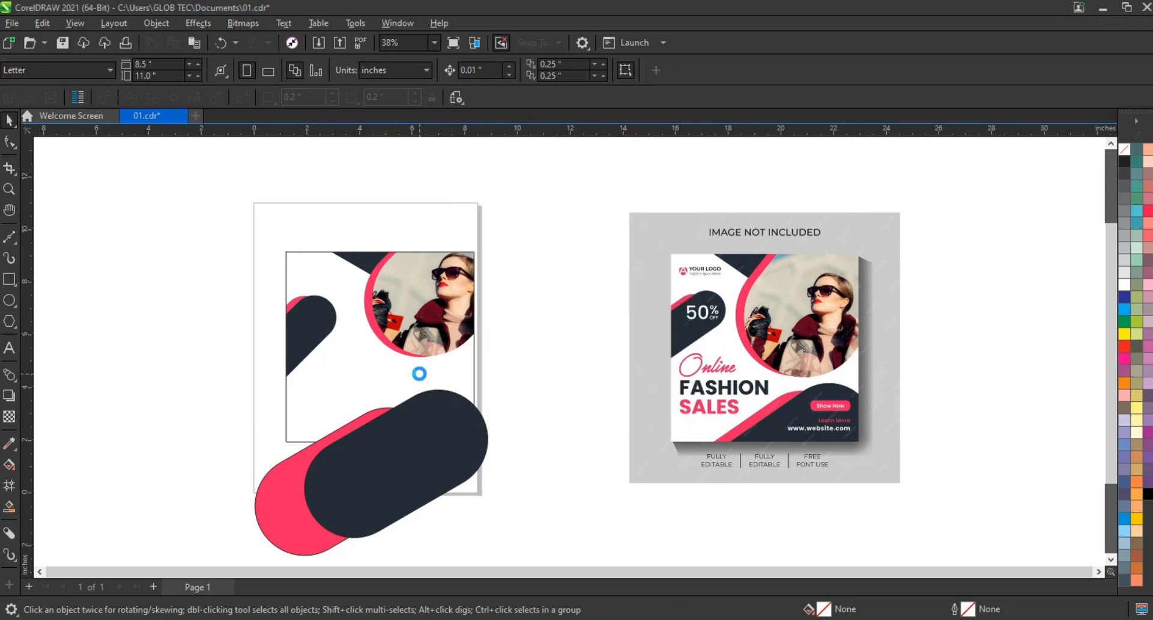
{"action": "left_click_drag", "start_coordinate": [533, 503], "coordinate": [534, 504]}
{"action": "left_click", "coordinate": [297, 373]}
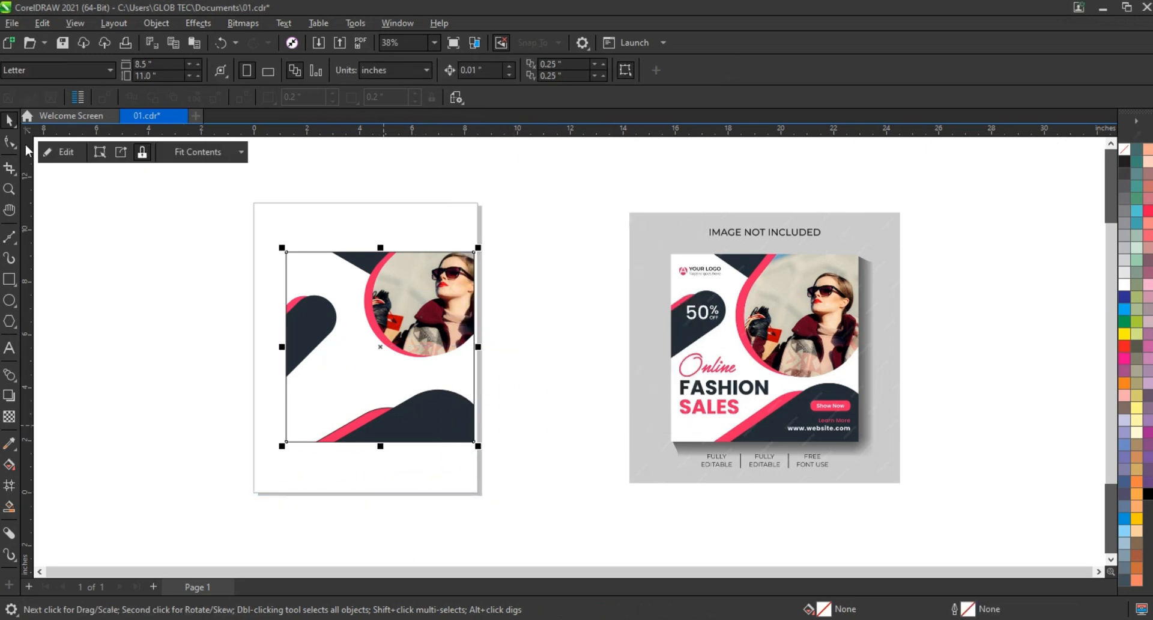
Step: Remove the outlines from the large pink and navy pills within the frame's PowerClip contents
{"action": "left_click", "coordinate": [68, 152]}
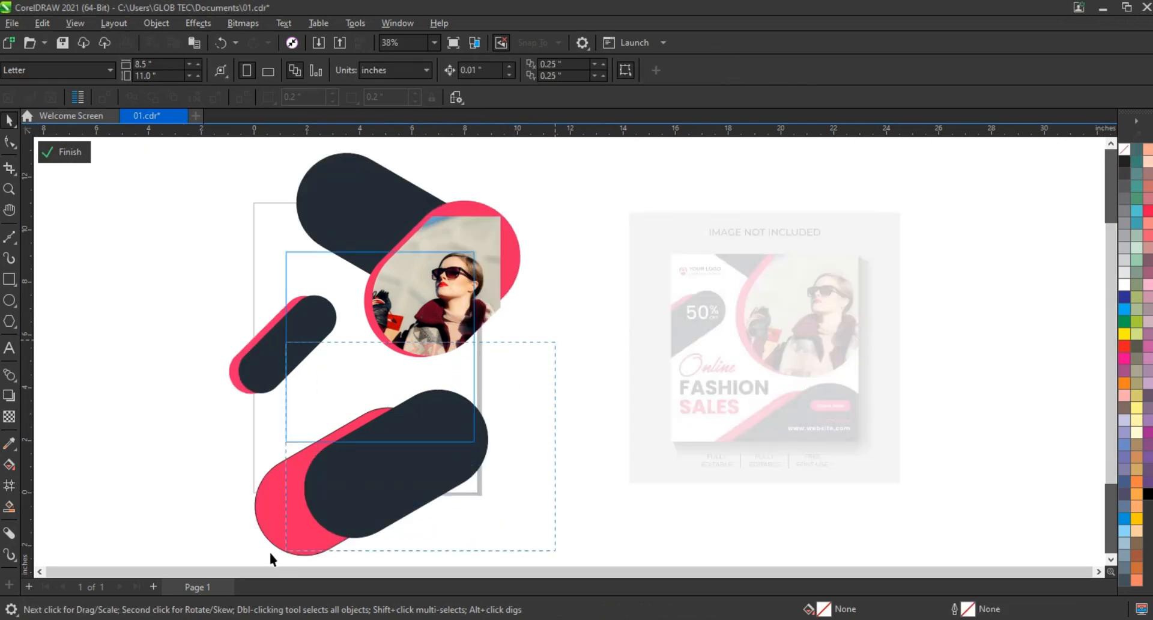
{"action": "left_click_drag", "start_coordinate": [270, 554], "coordinate": [211, 545]}
{"action": "right_click", "coordinate": [1125, 149]}
{"action": "left_click", "coordinate": [1122, 161]}
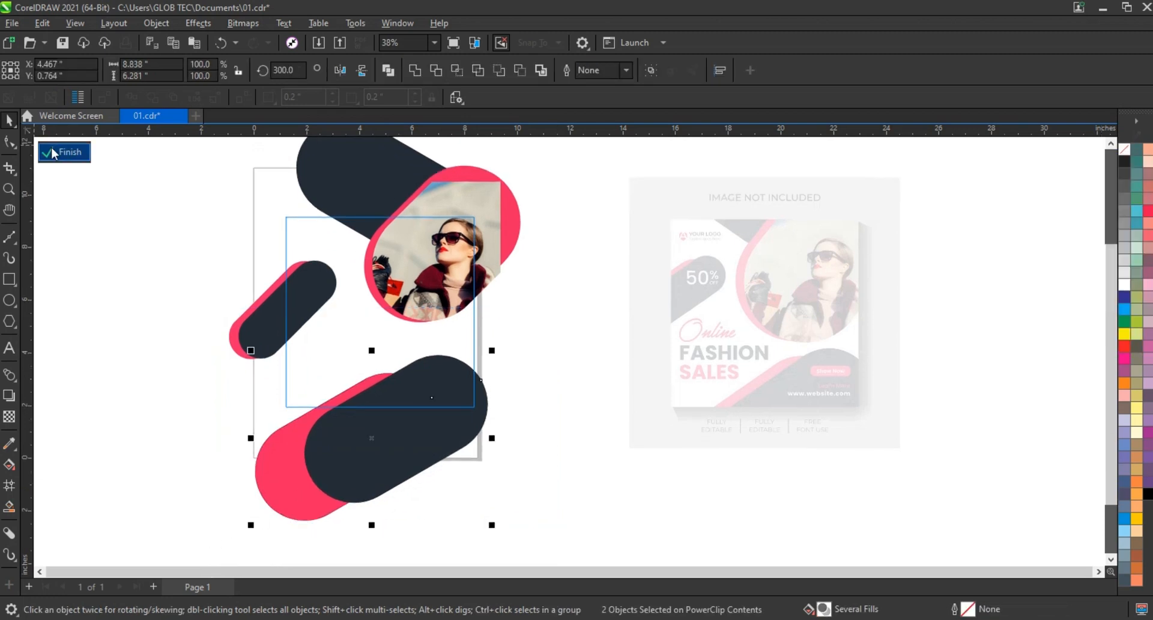
{"action": "left_click", "coordinate": [52, 152]}
Step: Enlarge the photo pill inside the PowerClip to 106.6% and move it down and left
{"action": "double_click", "coordinate": [369, 318]}
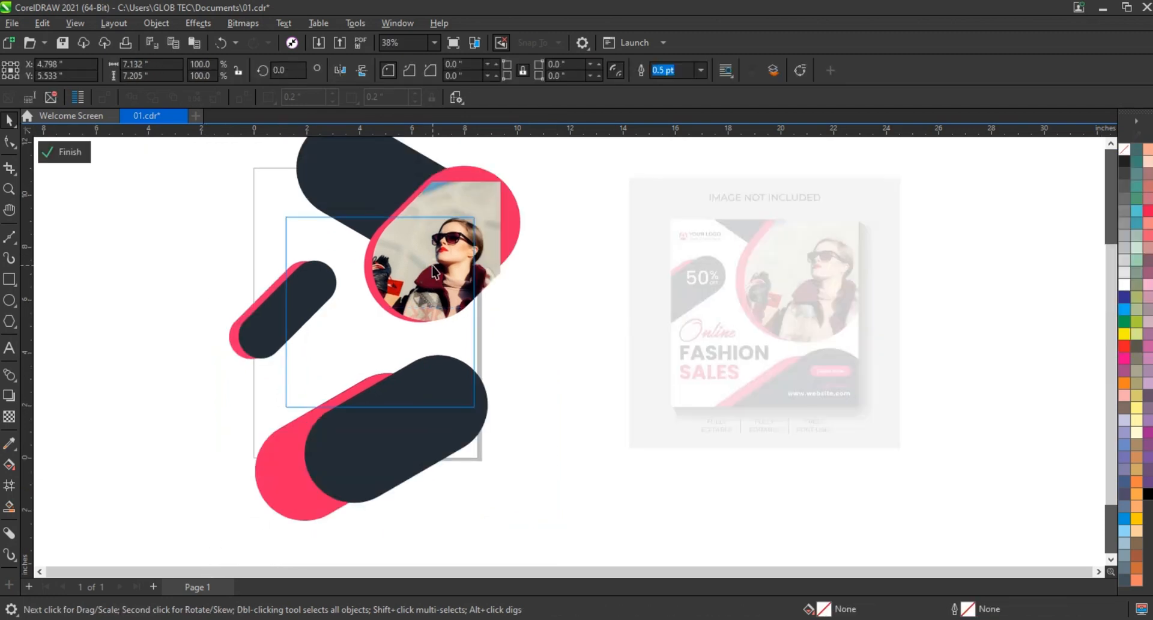
{"action": "left_click", "coordinate": [460, 248]}
{"action": "left_click_drag", "start_coordinate": [532, 160], "coordinate": [544, 149]}
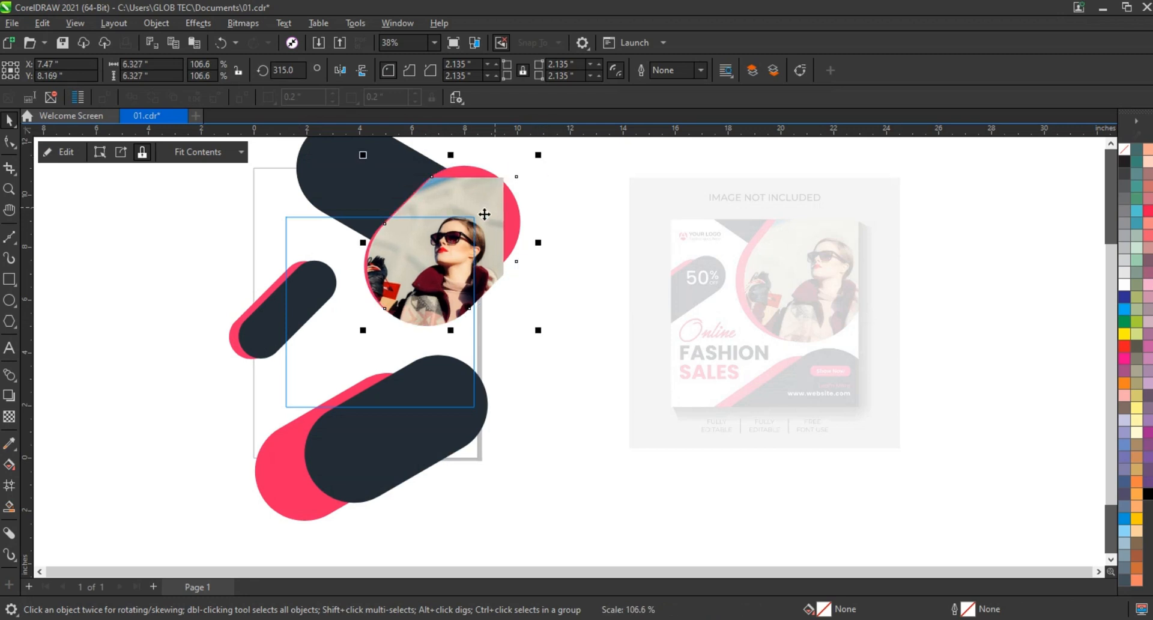
{"action": "left_click_drag", "start_coordinate": [484, 212], "coordinate": [454, 223]}
{"action": "left_click", "coordinate": [453, 224]}
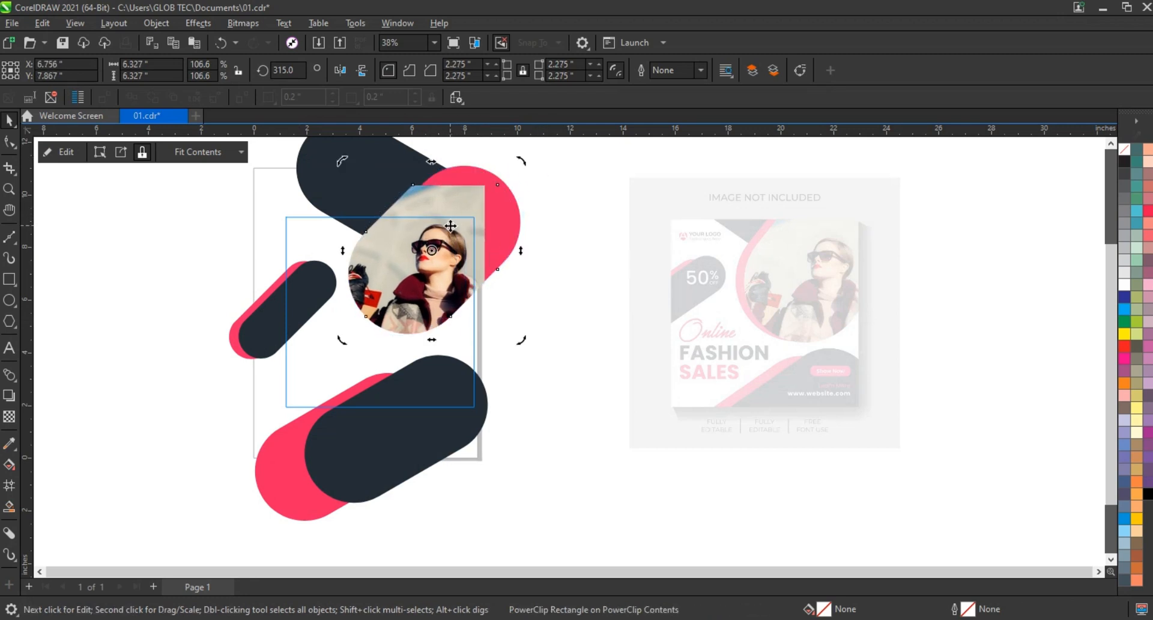
Step: Try to enlarge the photo pill to 148.2%
{"action": "left_click", "coordinate": [537, 179]}
{"action": "left_click", "coordinate": [442, 212]}
{"action": "left_click_drag", "start_coordinate": [516, 165], "coordinate": [552, 173]}
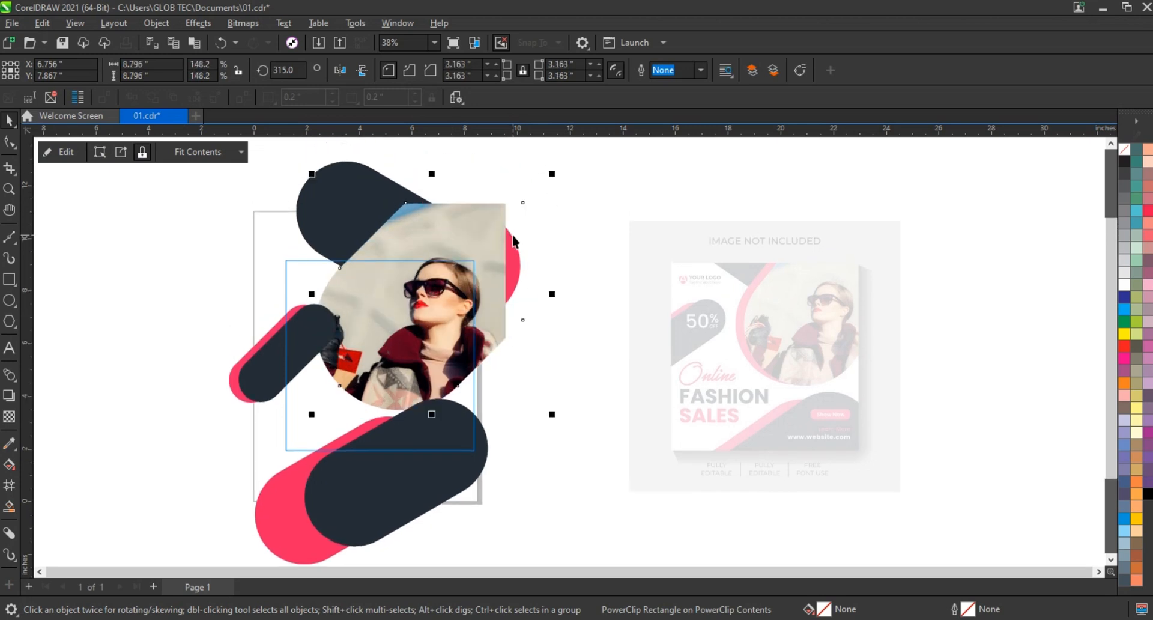
{"action": "left_click", "coordinate": [510, 239]}
{"action": "left_click", "coordinate": [538, 190]}
{"action": "left_click", "coordinate": [464, 229]}
{"action": "key", "text": "ctrl+z"}
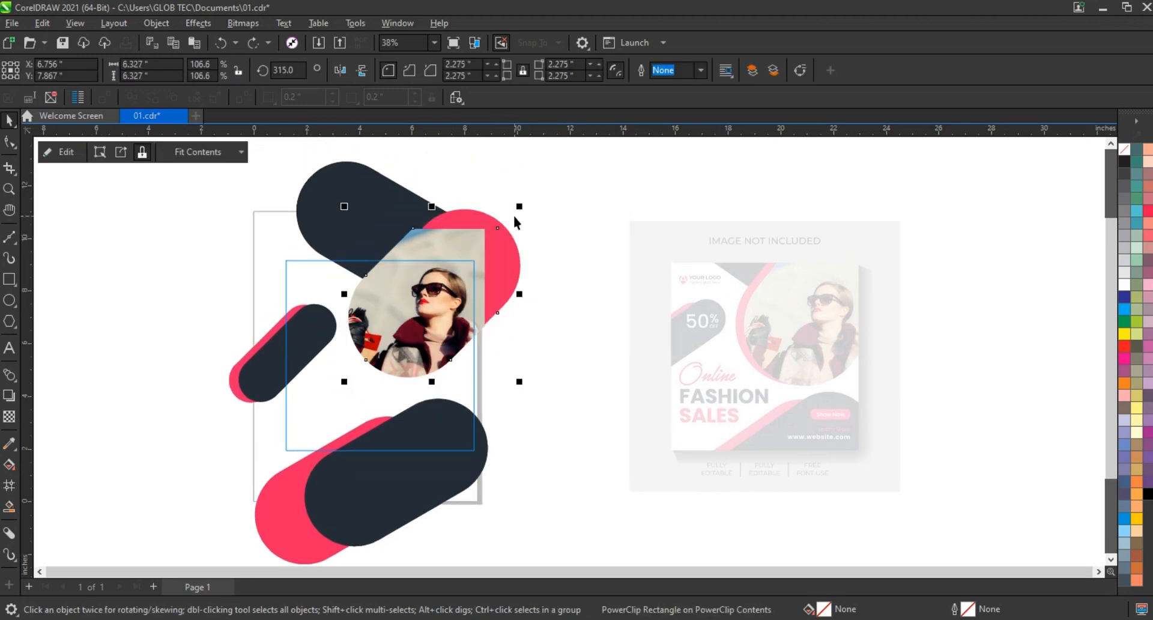
Step: Enlarge the photo pill to 113.1% and finish editing the frame's PowerClip contents
{"action": "left_click_drag", "start_coordinate": [519, 206], "coordinate": [524, 201]}
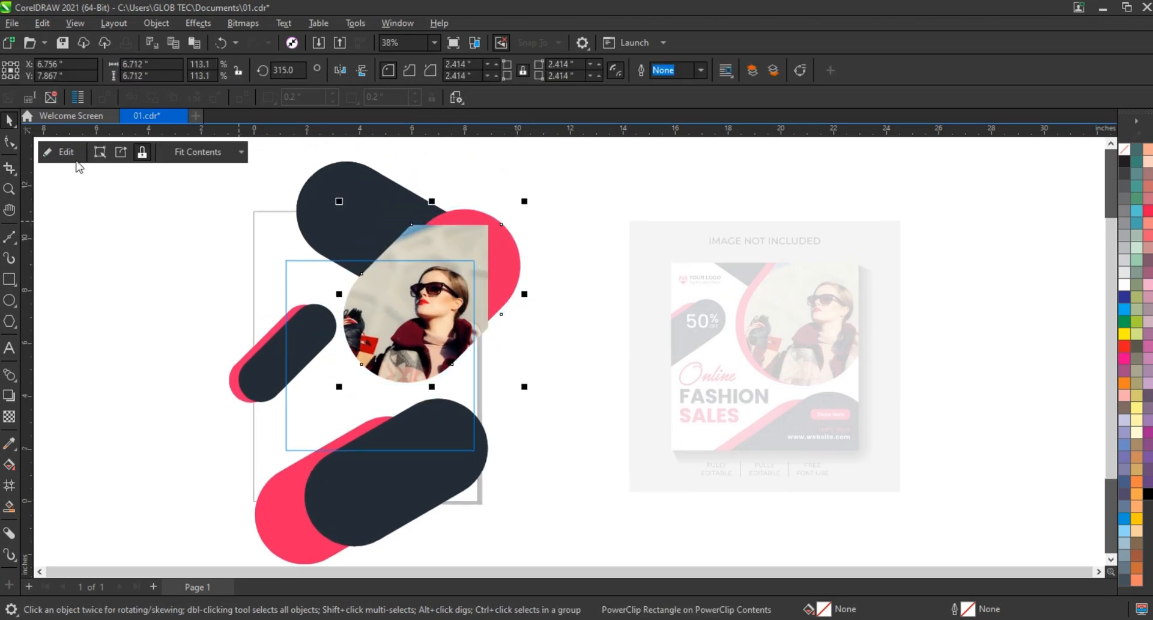
{"action": "left_click", "coordinate": [76, 160]}
{"action": "left_click", "coordinate": [68, 153]}
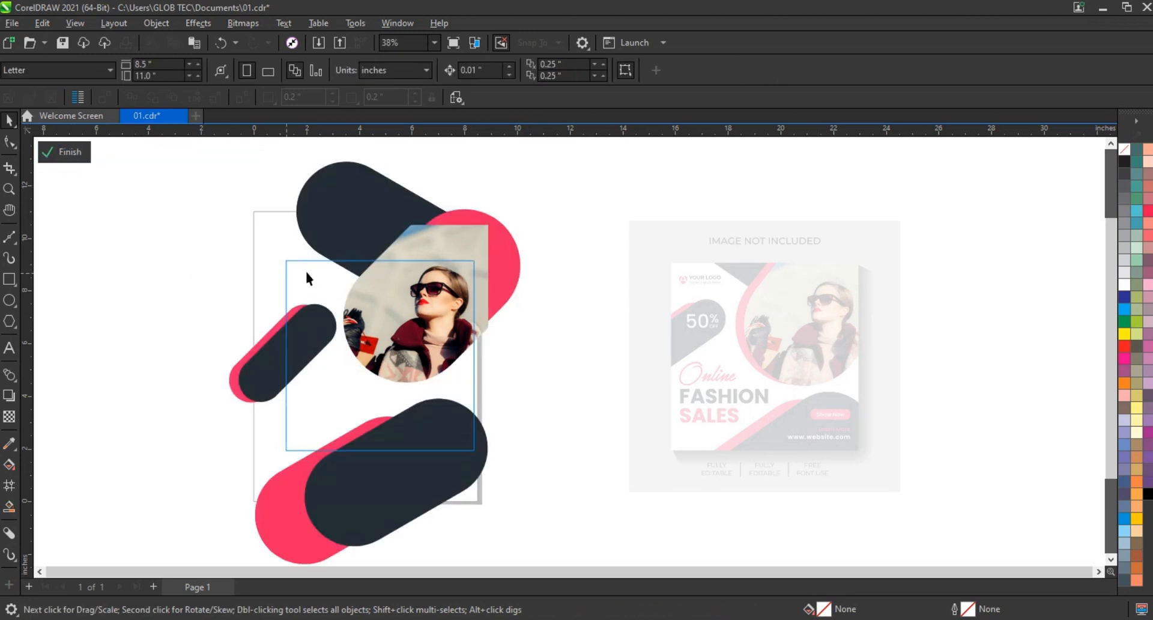
{"action": "left_click", "coordinate": [83, 161]}
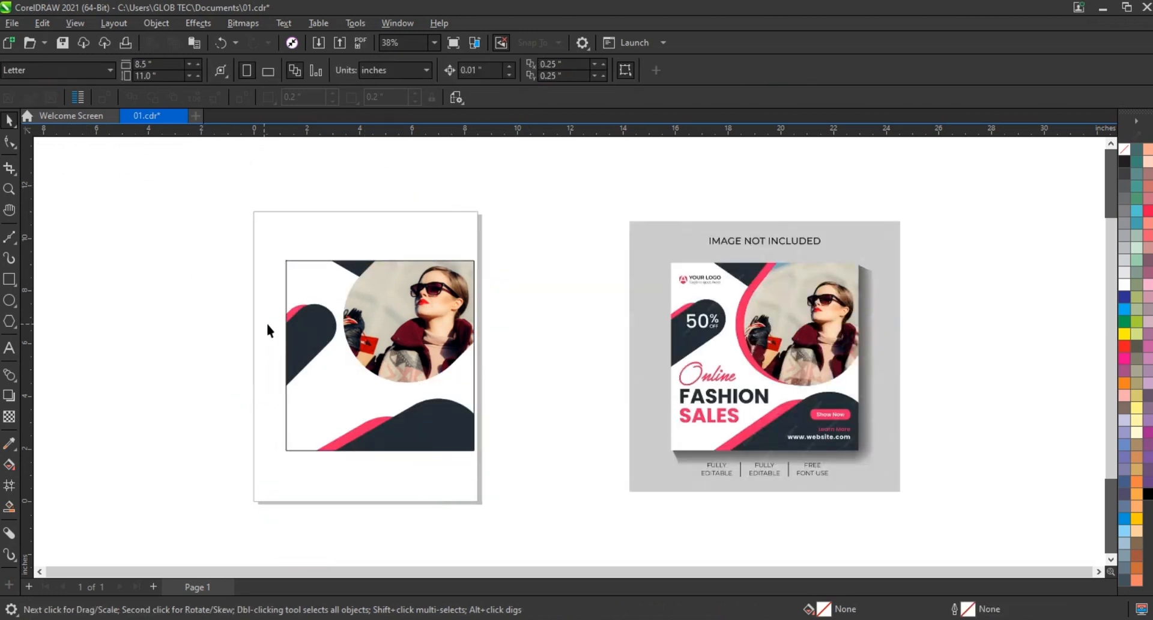
Step: Draw a black-outlined square about 10.33 inches wide to match the reference's grey backdrop and move it around the post frame
{"action": "left_click", "coordinate": [10, 281]}
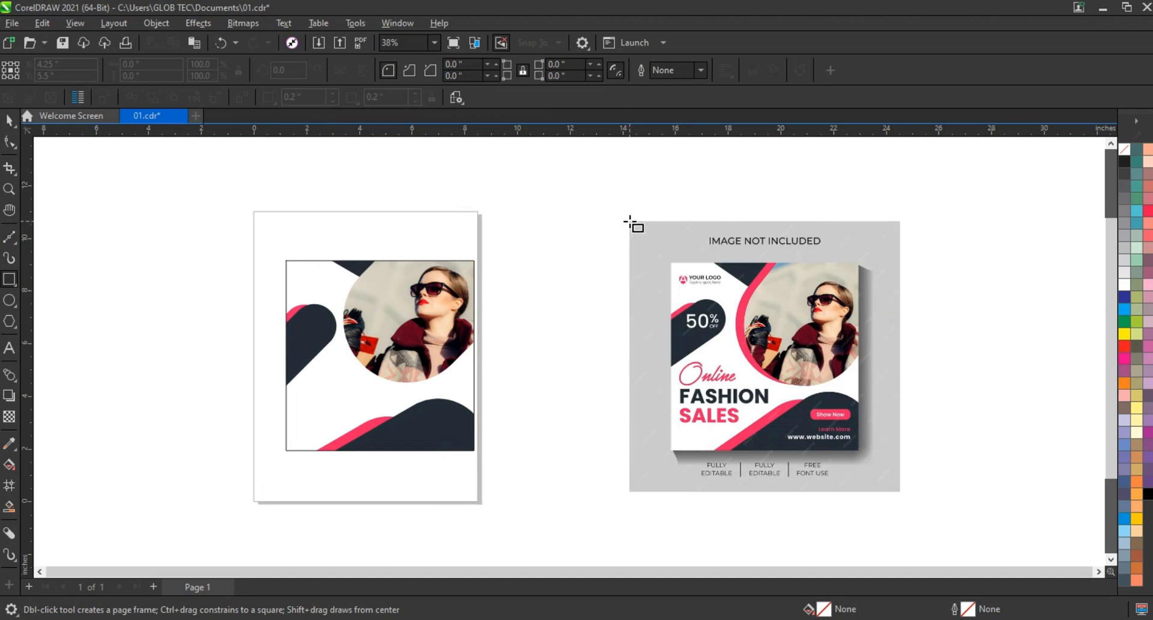
{"action": "left_click_drag", "start_coordinate": [630, 224], "coordinate": [902, 494]}
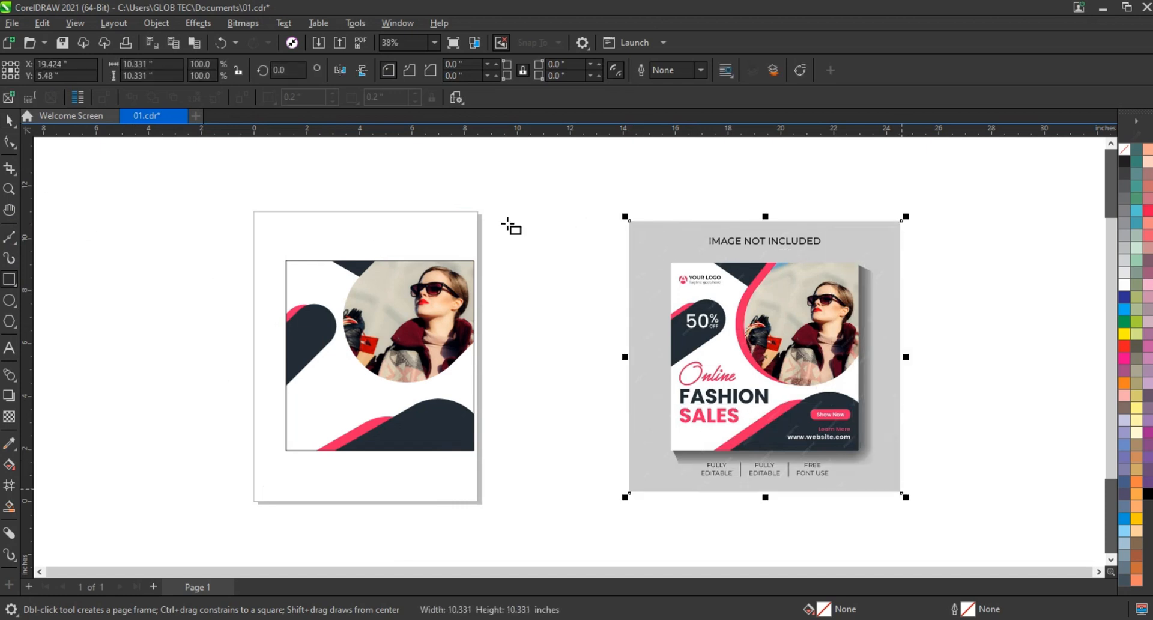
{"action": "left_click", "coordinate": [8, 125]}
{"action": "right_click", "coordinate": [1124, 161]}
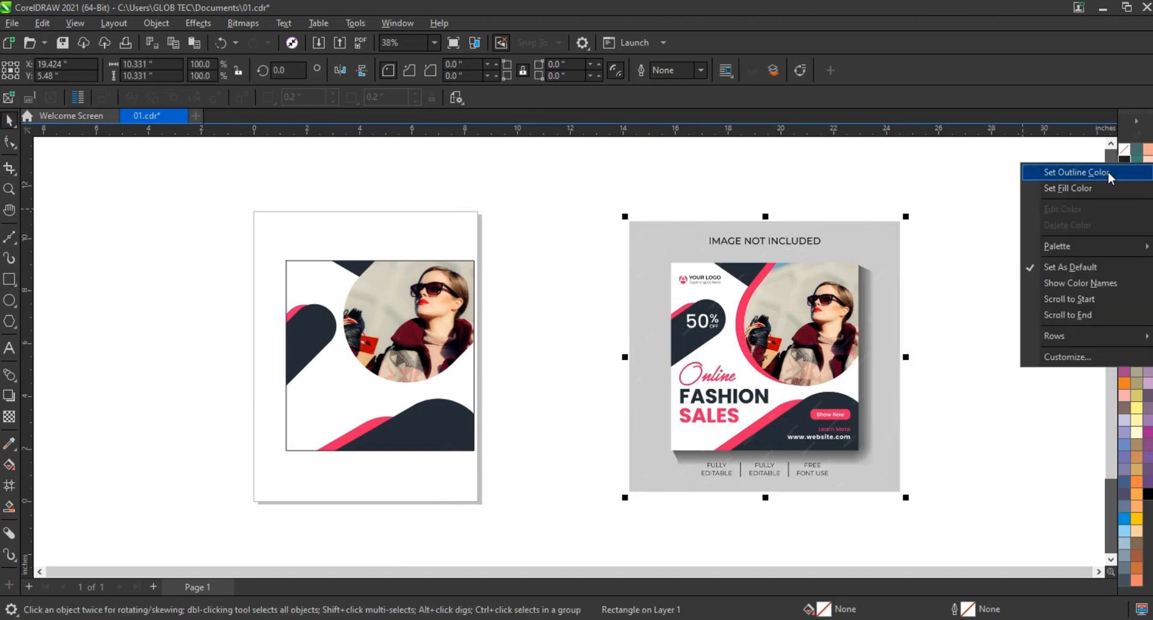
{"action": "left_click", "coordinate": [1107, 173]}
{"action": "left_click_drag", "start_coordinate": [765, 356], "coordinate": [380, 315]}
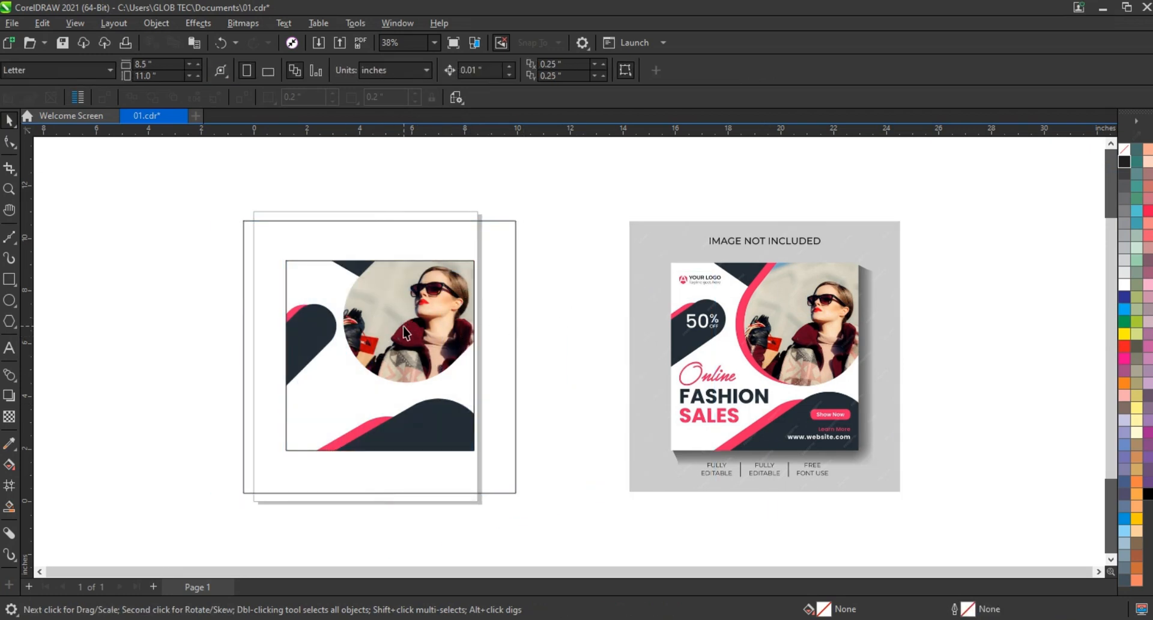
Step: Align the post frame to the center of the outer square
{"action": "left_click", "coordinate": [450, 434]}
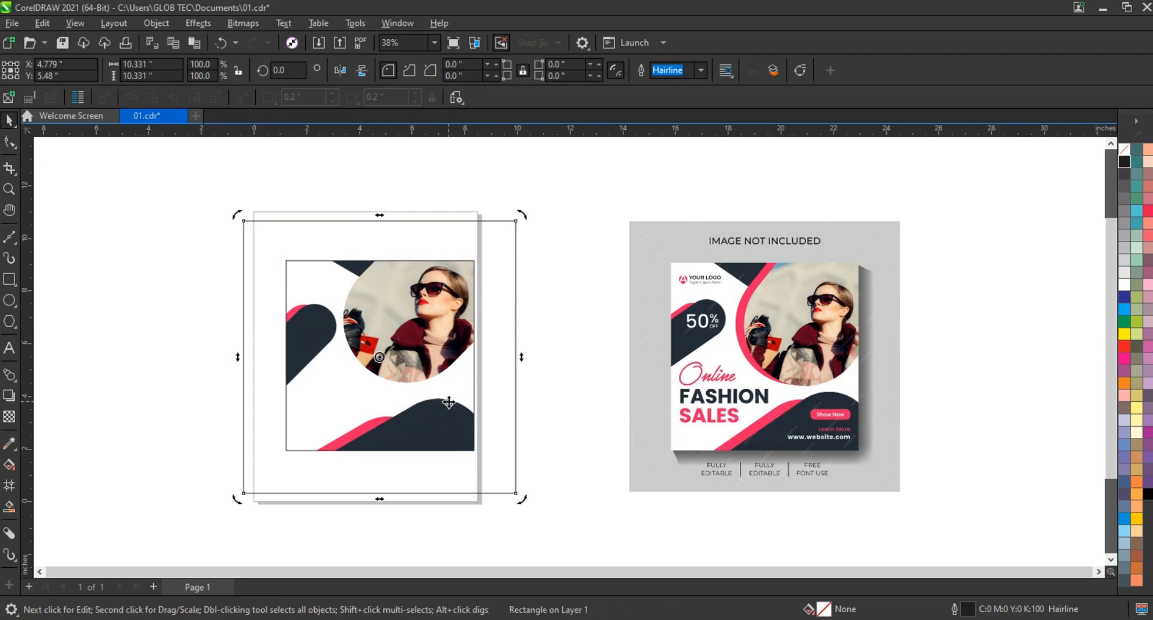
{"action": "left_click", "coordinate": [535, 259]}
{"action": "left_click", "coordinate": [415, 327]}
{"action": "left_click", "coordinate": [506, 250], "text": "shift"}
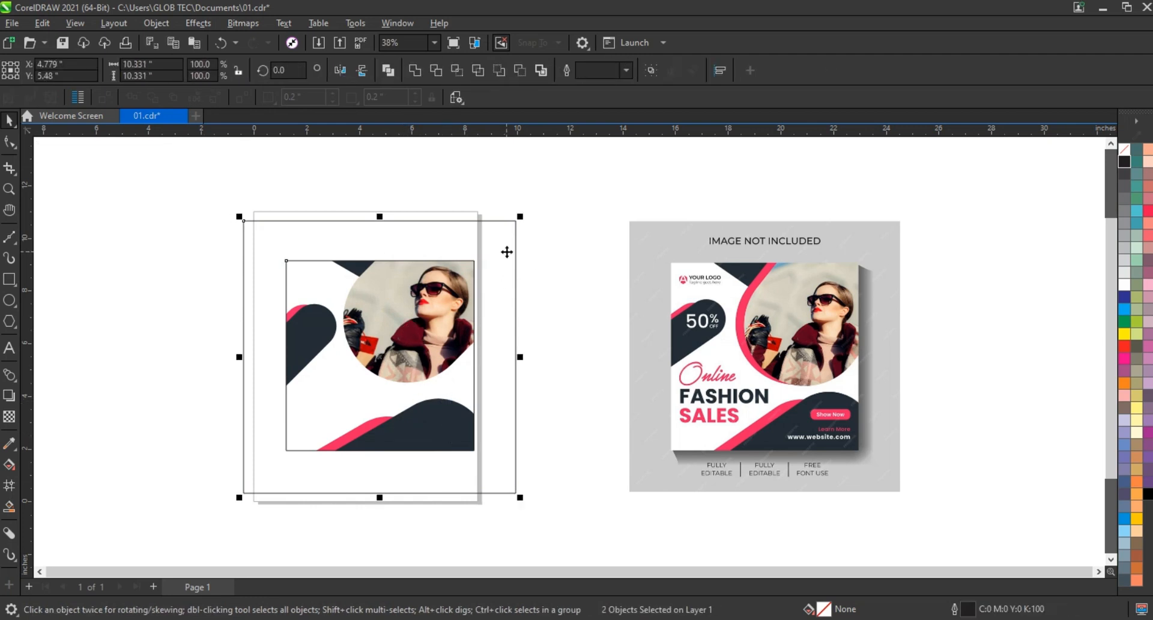
{"action": "key", "text": "e"}
{"action": "left_click", "coordinate": [538, 258]}
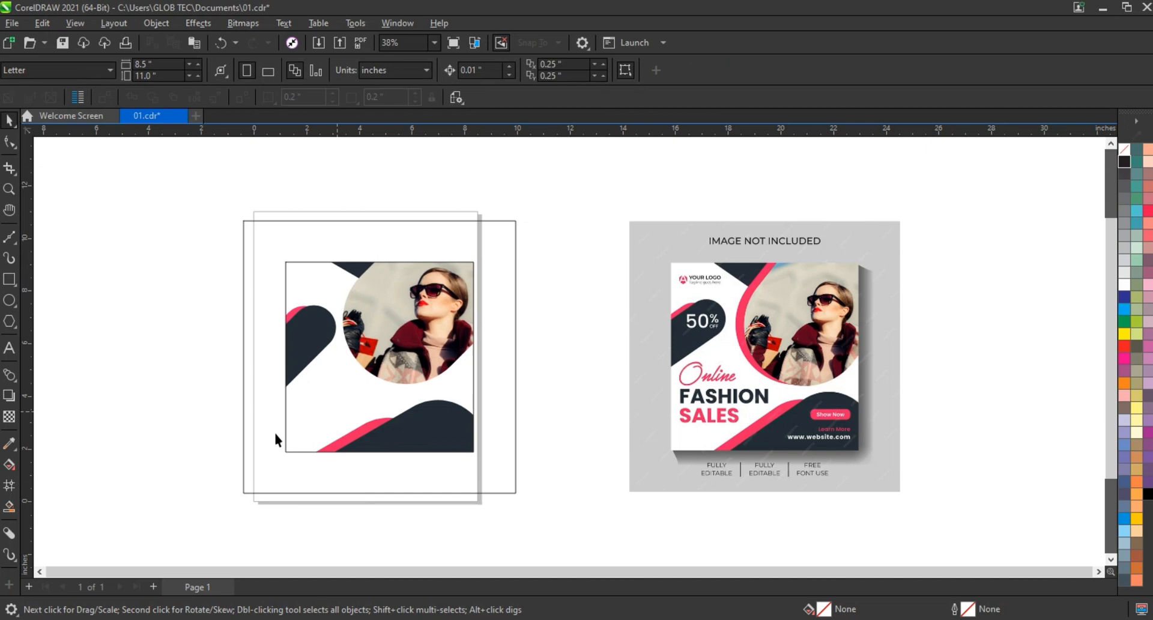
Step: Fill the outer square with the light grey sampled from the reference's backdrop
{"action": "left_click", "coordinate": [9, 444]}
{"action": "left_click", "coordinate": [660, 237]}
{"action": "left_click", "coordinate": [514, 246]}
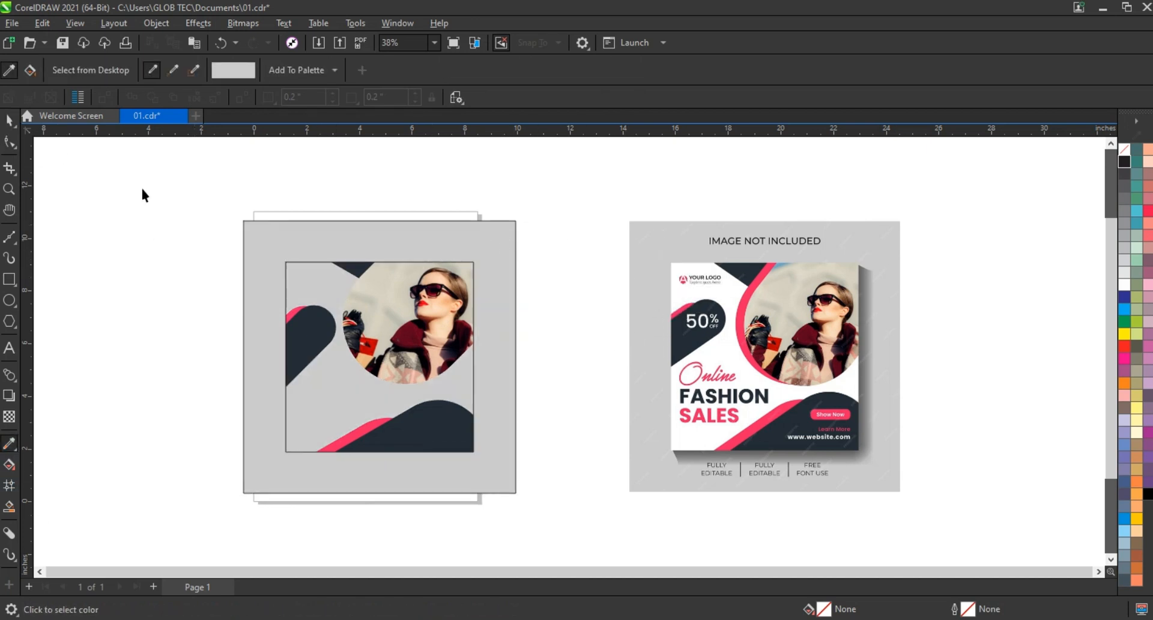
Step: Remove the outlines from both the grey backdrop square and the post frame
{"action": "key", "text": "space"}
{"action": "left_click_drag", "start_coordinate": [197, 175], "coordinate": [578, 521]}
{"action": "left_click", "coordinate": [531, 447]}
{"action": "scroll", "coordinate": [603, 506], "scroll_direction": "down", "scroll_amount": 1}
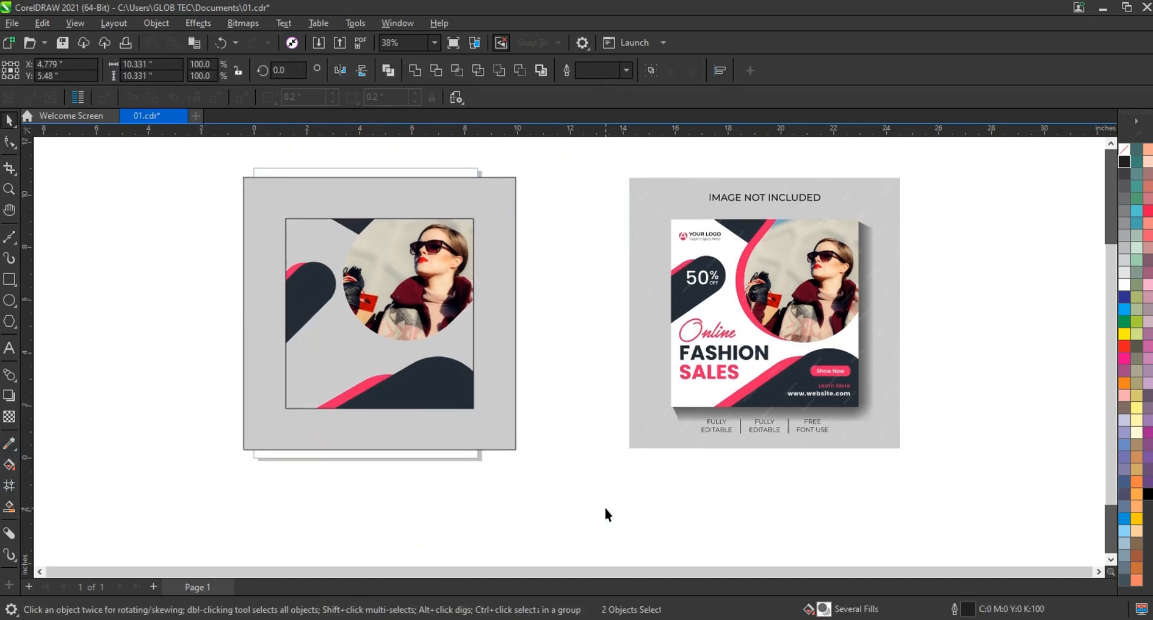
{"action": "right_click", "coordinate": [1124, 150]}
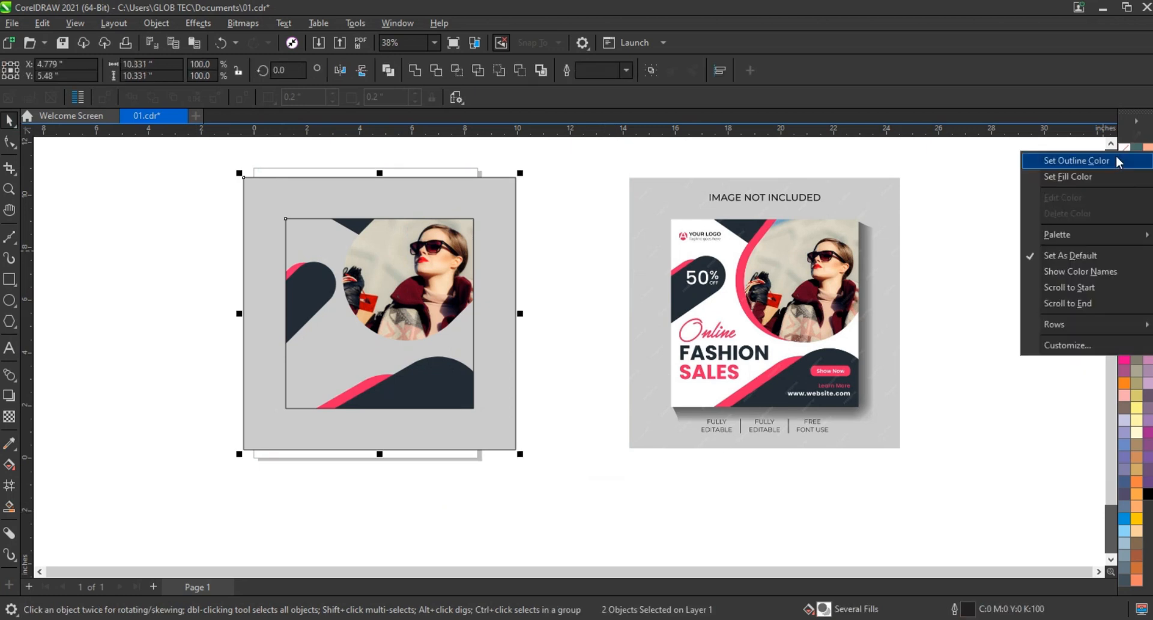
{"action": "left_click", "coordinate": [1115, 160]}
Step: Fill the post frame with white
{"action": "left_click", "coordinate": [605, 223]}
{"action": "left_click", "coordinate": [497, 215]}
{"action": "left_click", "coordinate": [392, 349]}
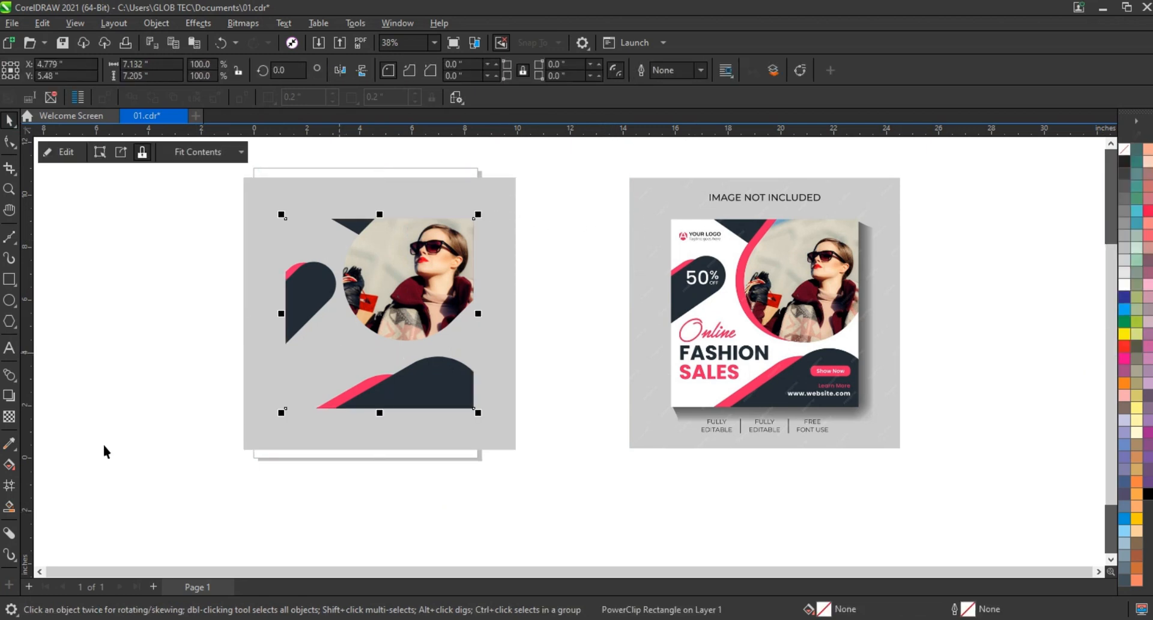
{"action": "left_click", "coordinate": [1124, 284]}
{"action": "left_click", "coordinate": [985, 287]}
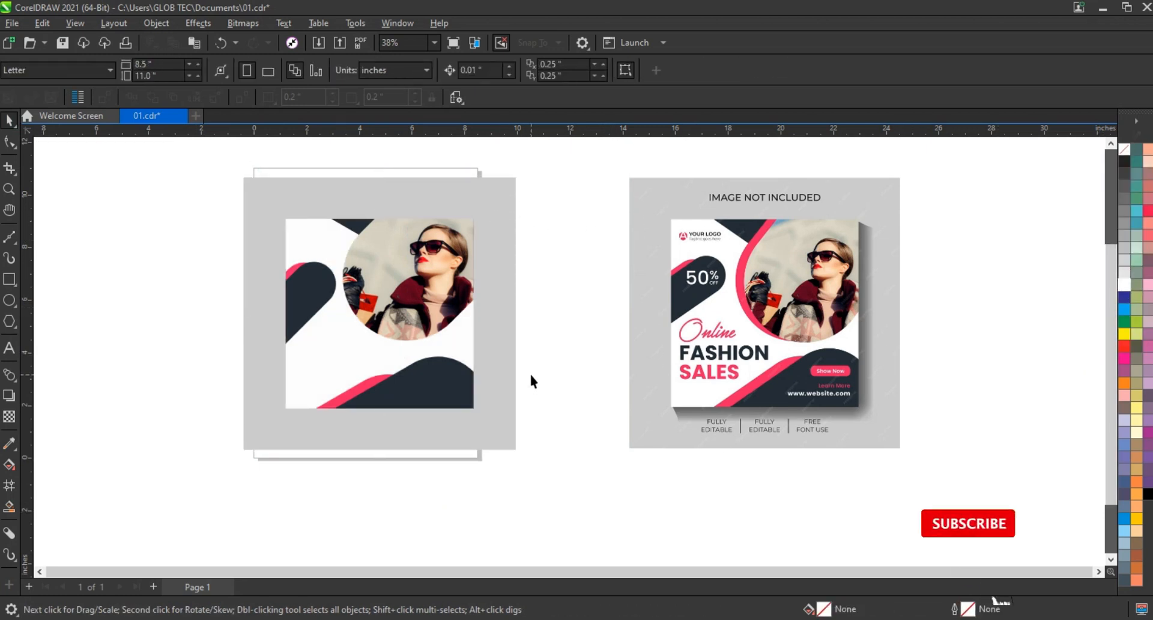
Step: Write artistic text below the grey backdrop reading "50 % off" with "Online FASHION SALES" on a second line
{"action": "key", "text": "F8"}
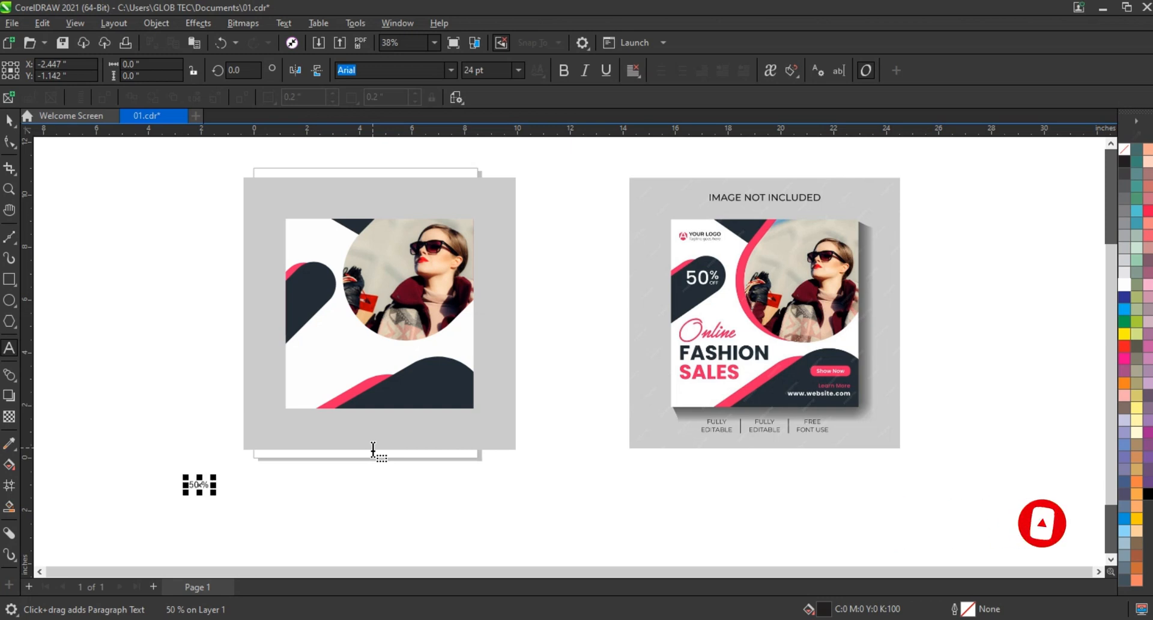
{"action": "type", "text": "off "}
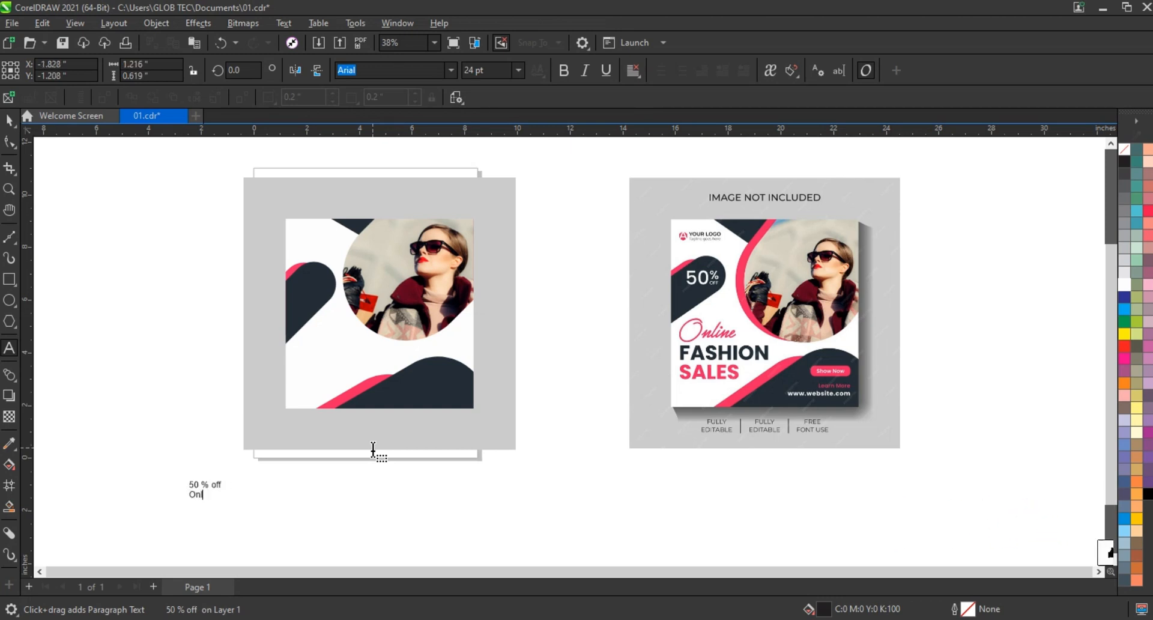
{"action": "type", "text": "Online FASHION SALES"}
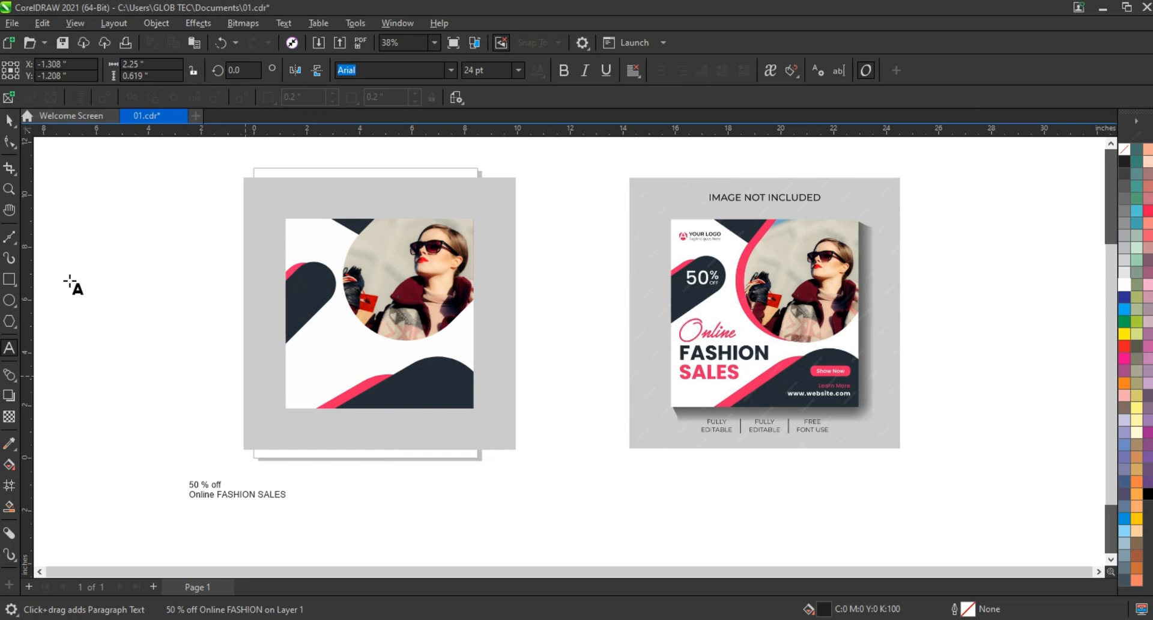
{"action": "left_click", "coordinate": [9, 120]}
Step: Enlarge the two-line text to about 92 pt, shift it beneath the post, and break it apart into separate lines
{"action": "left_click_drag", "start_coordinate": [291, 478], "coordinate": [497, 423]}
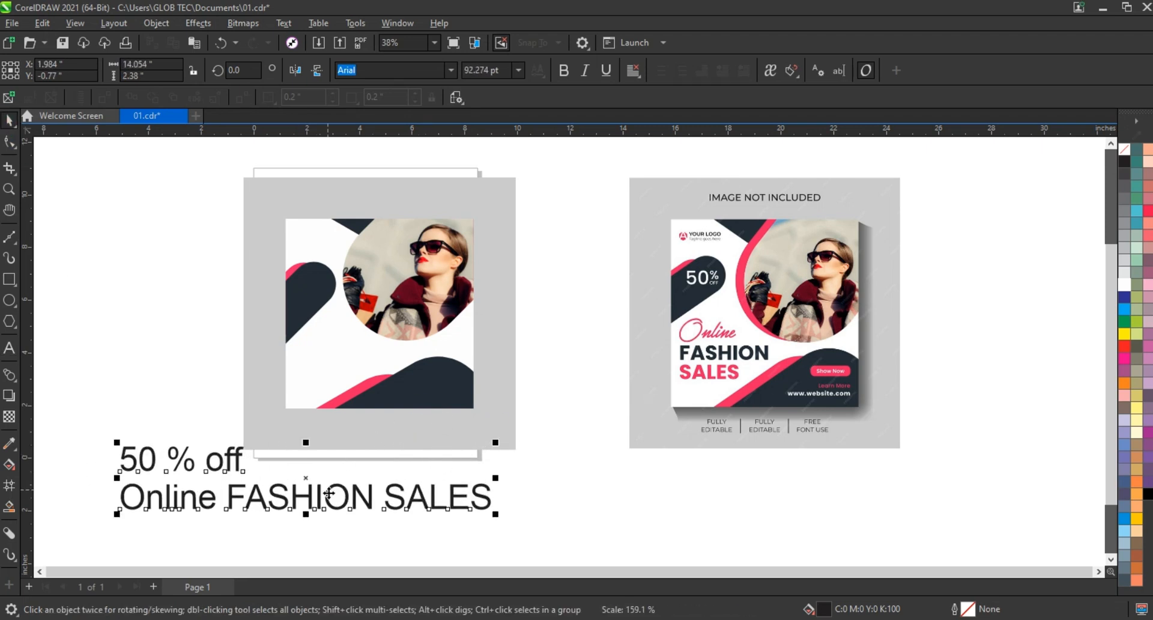
{"action": "left_click_drag", "start_coordinate": [328, 494], "coordinate": [398, 473]}
{"action": "key", "text": "ctrl+k"}
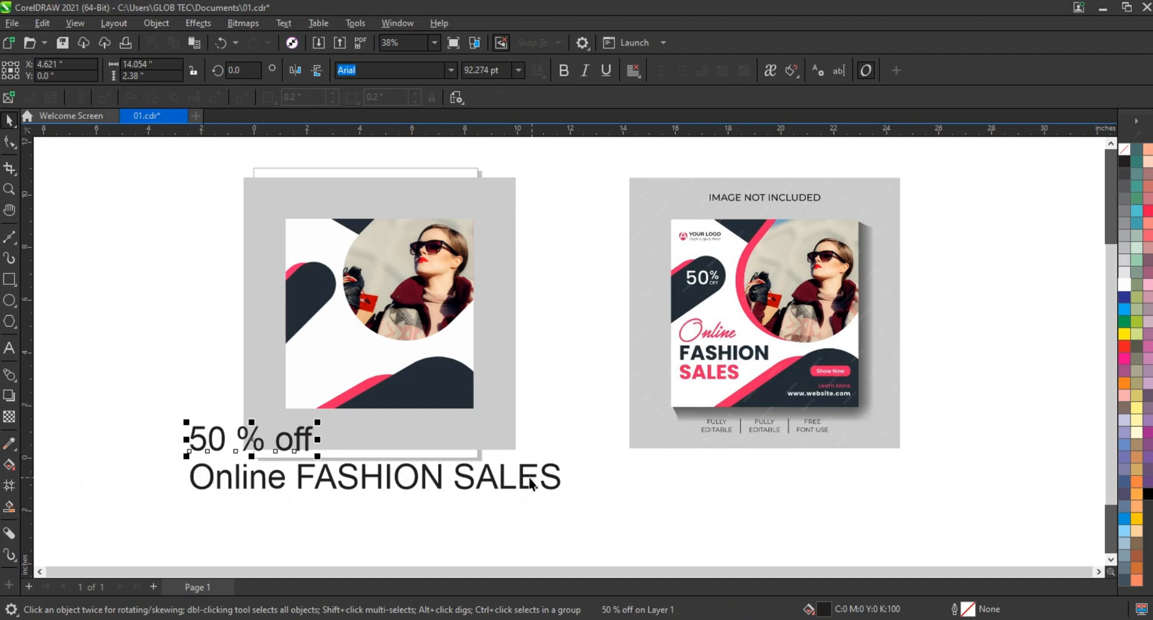
Step: Make the "Online FASHION SALES" line bold and break it apart into separate words
{"action": "left_click", "coordinate": [530, 479]}
{"action": "left_click", "coordinate": [562, 72]}
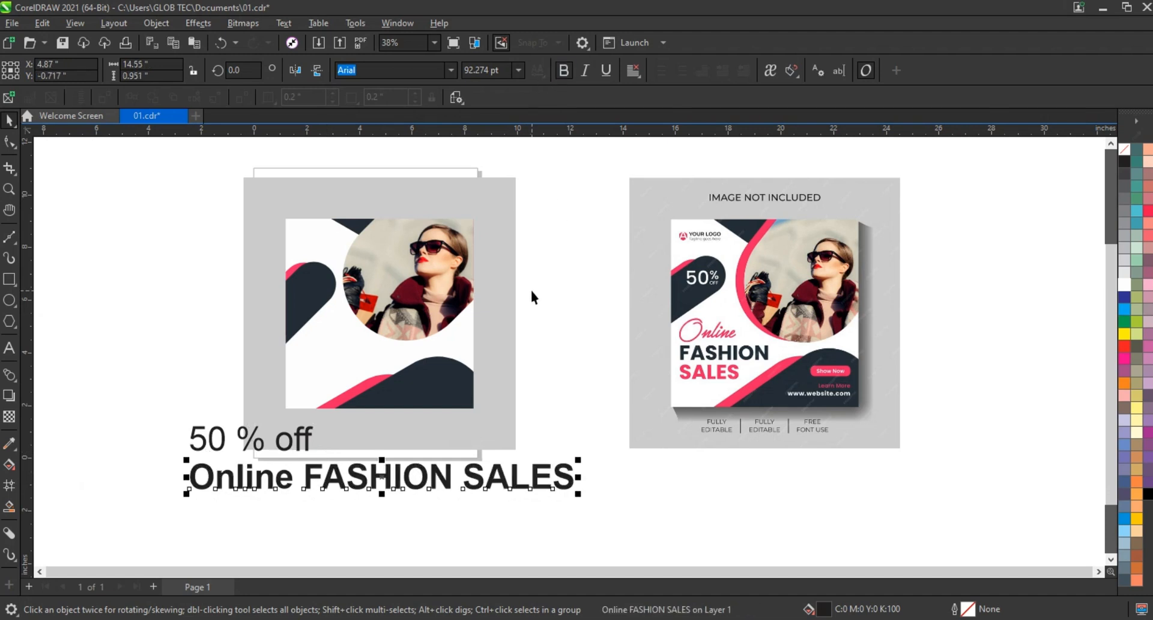
{"action": "key", "text": "ctrl+k"}
Step: Set the font of the word "Online" to Freehand521 BT
{"action": "left_click", "coordinate": [257, 488]}
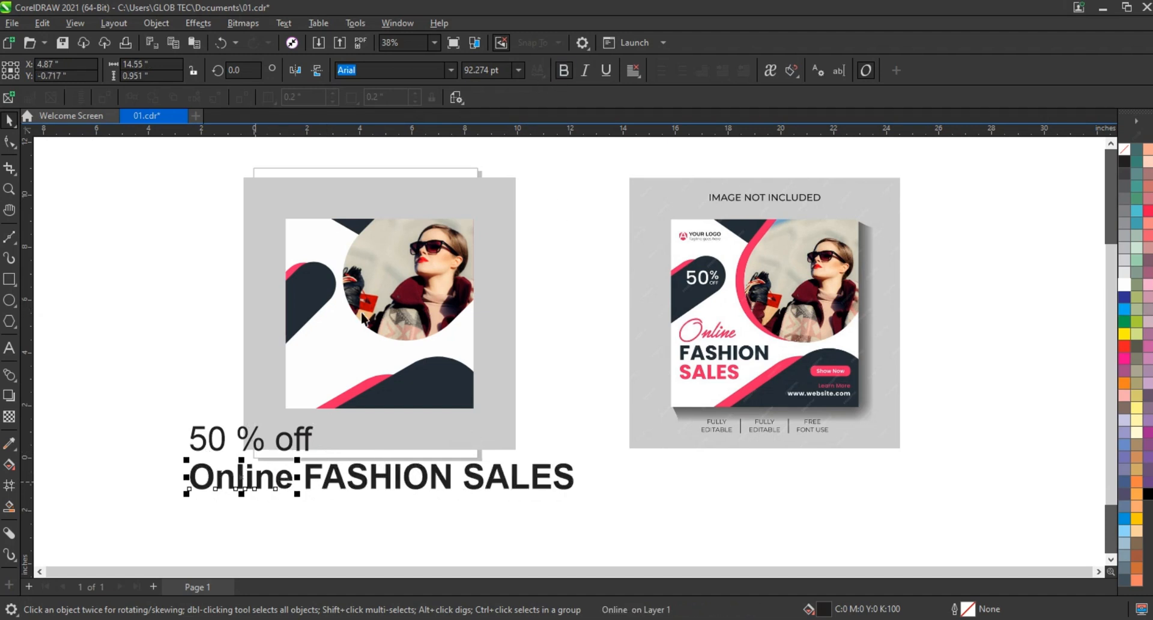
{"action": "left_click", "coordinate": [451, 70]}
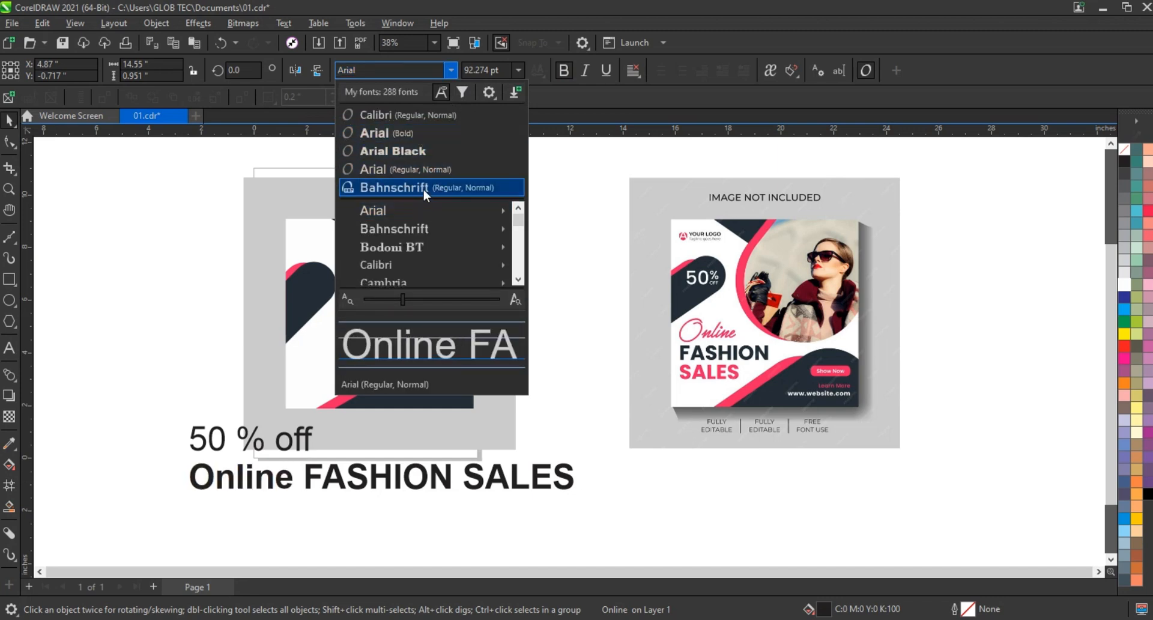
{"action": "scroll", "coordinate": [412, 226], "scroll_direction": "down", "scroll_amount": 8}
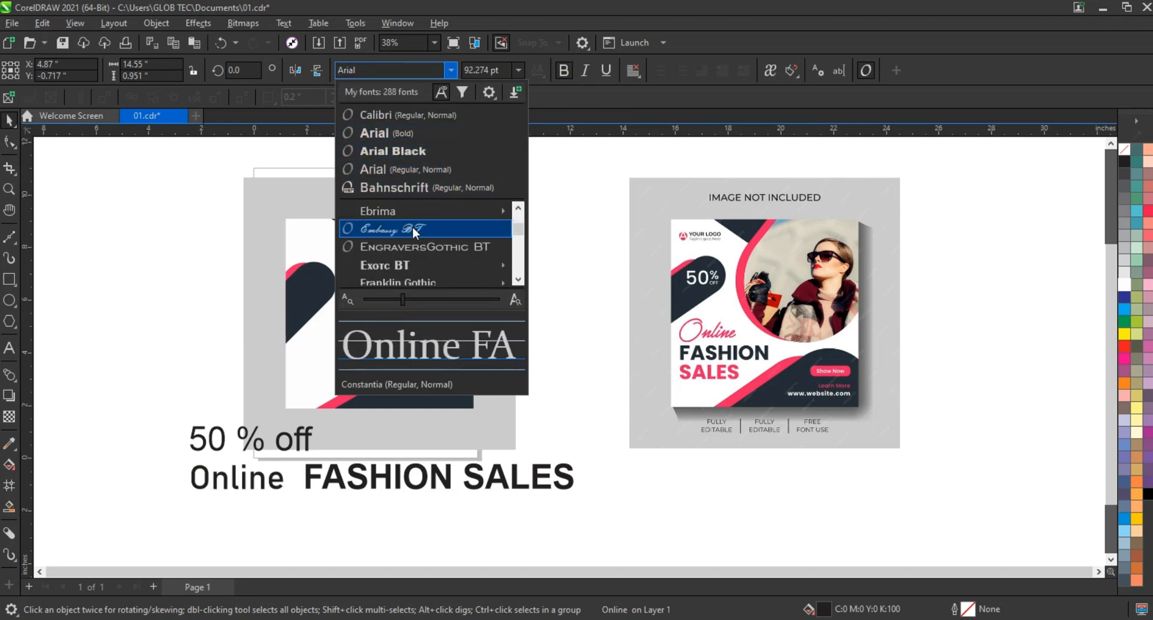
{"action": "left_click", "coordinate": [412, 214]}
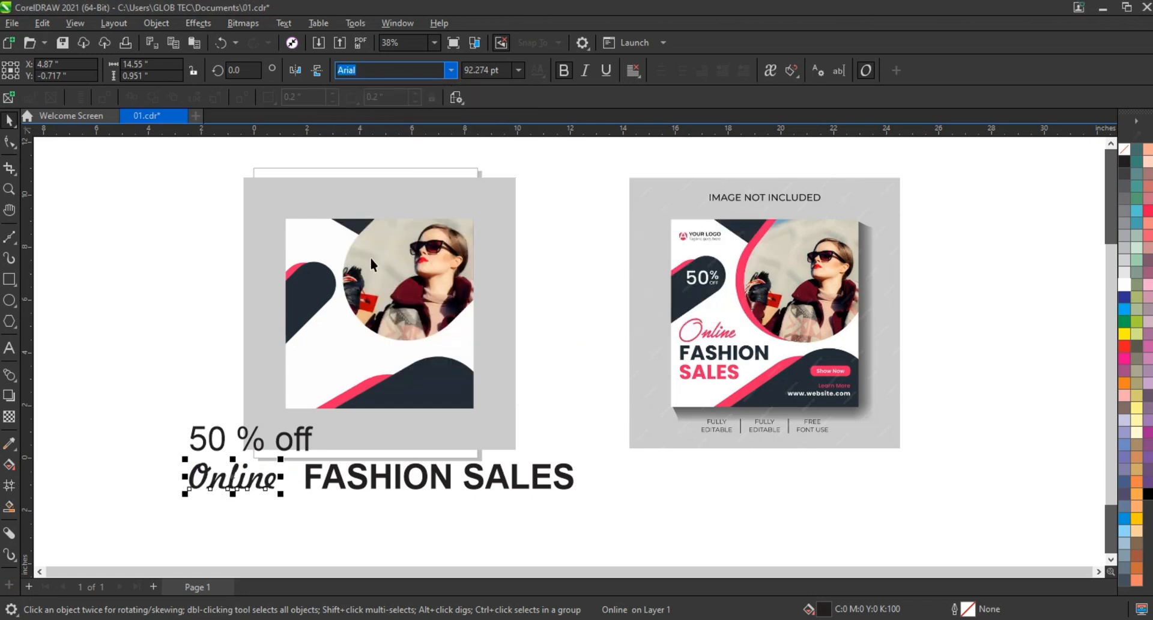
Step: Break the "50 % off" line apart into separate words and make the "50" bold
{"action": "left_click", "coordinate": [222, 440]}
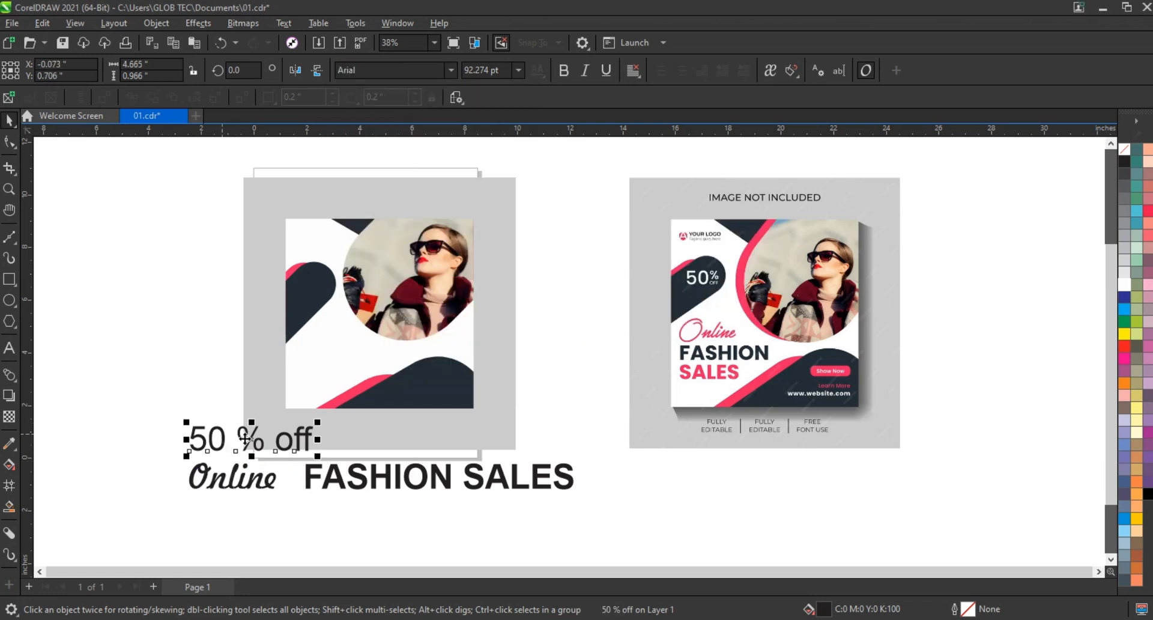
{"action": "key", "text": "ctrl+k"}
{"action": "left_click_drag", "start_coordinate": [152, 394], "coordinate": [233, 469]}
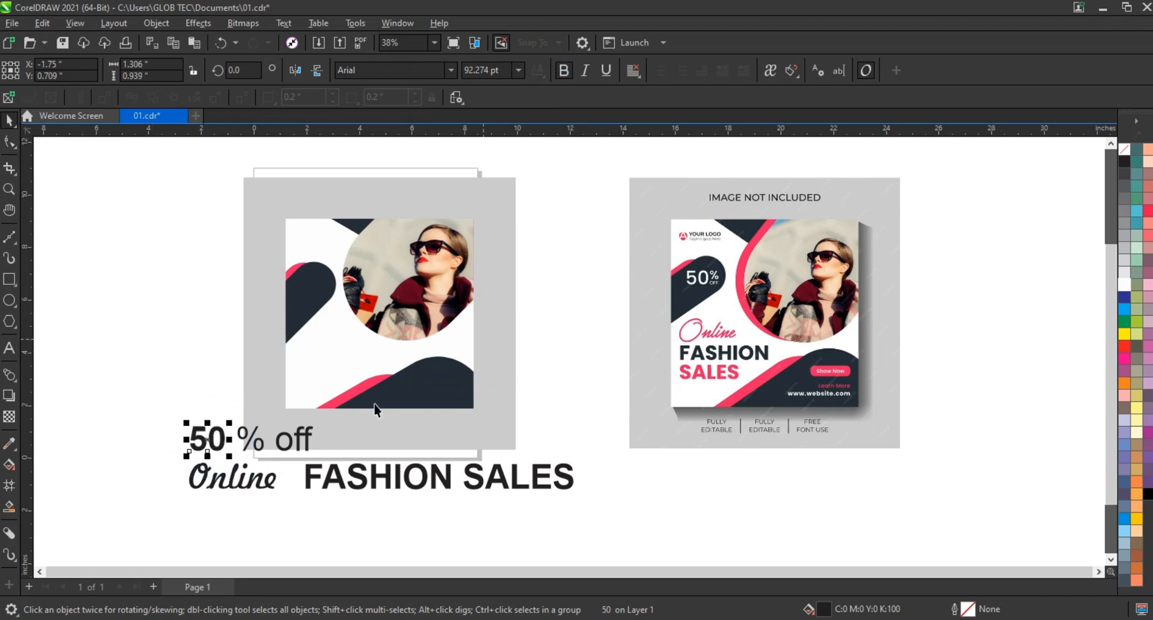
Step: Rewrite the word "off" in capitals as "OFF"
{"action": "double_click", "coordinate": [311, 443]}
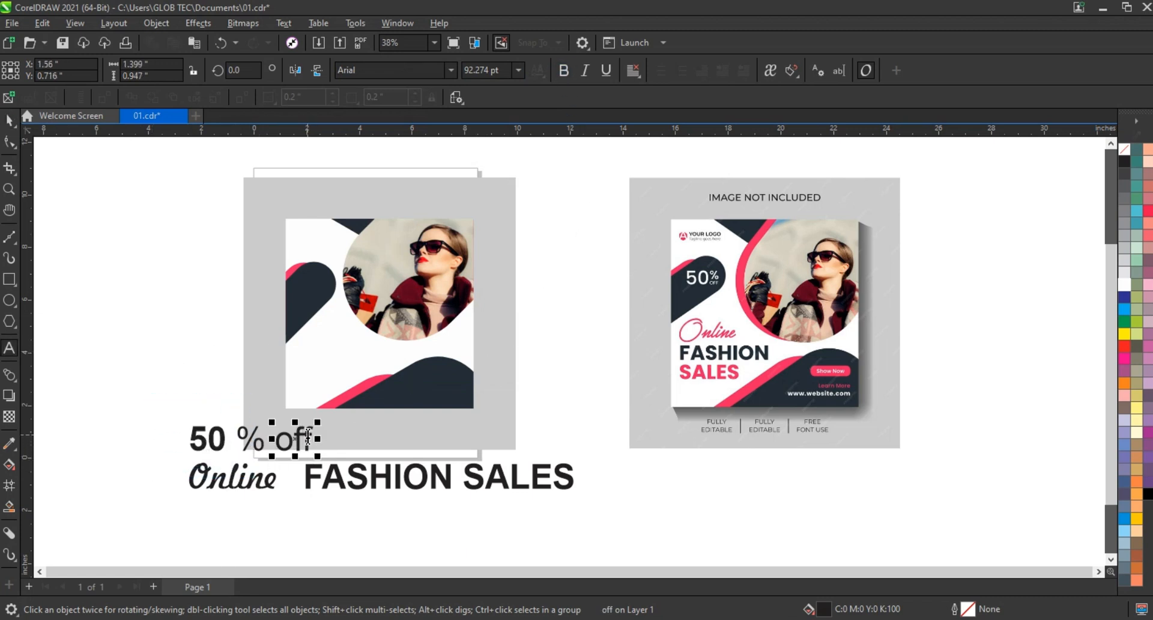
{"action": "key", "text": "BackSpace"}
{"action": "key", "text": "BackSpace"}
{"action": "key", "text": "BackSpace"}
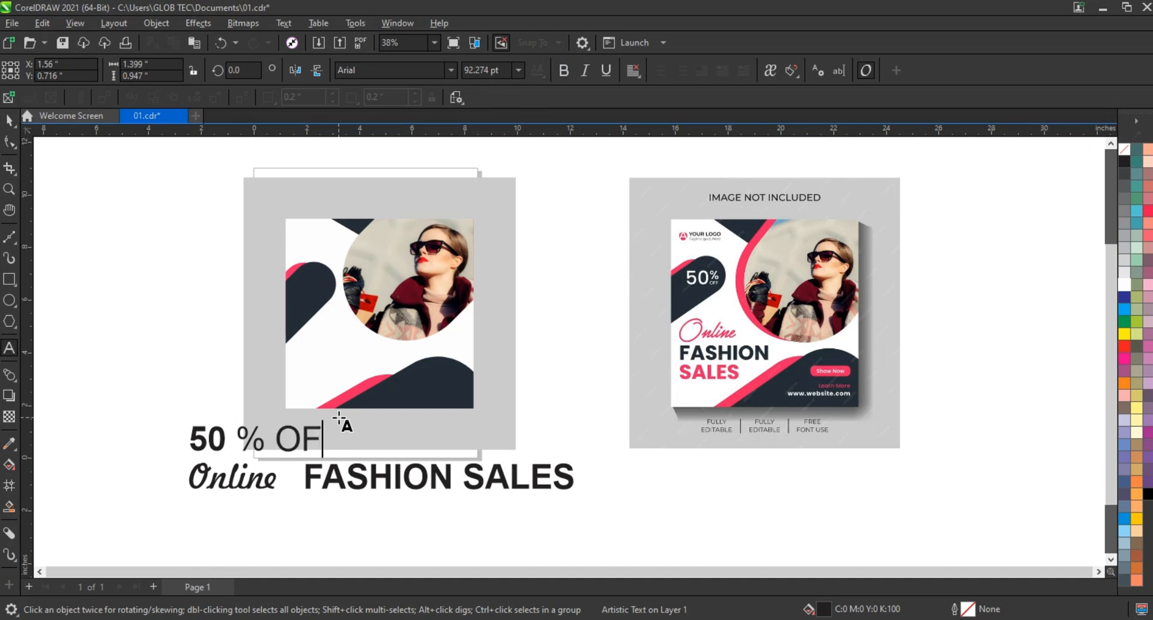
{"action": "left_click", "coordinate": [7, 124]}
Step: Place the "50" on the dark pill beside the photo, sized to about 68 pt and filled white, and fine-tune its position
{"action": "left_click_drag", "start_coordinate": [171, 405], "coordinate": [311, 294]}
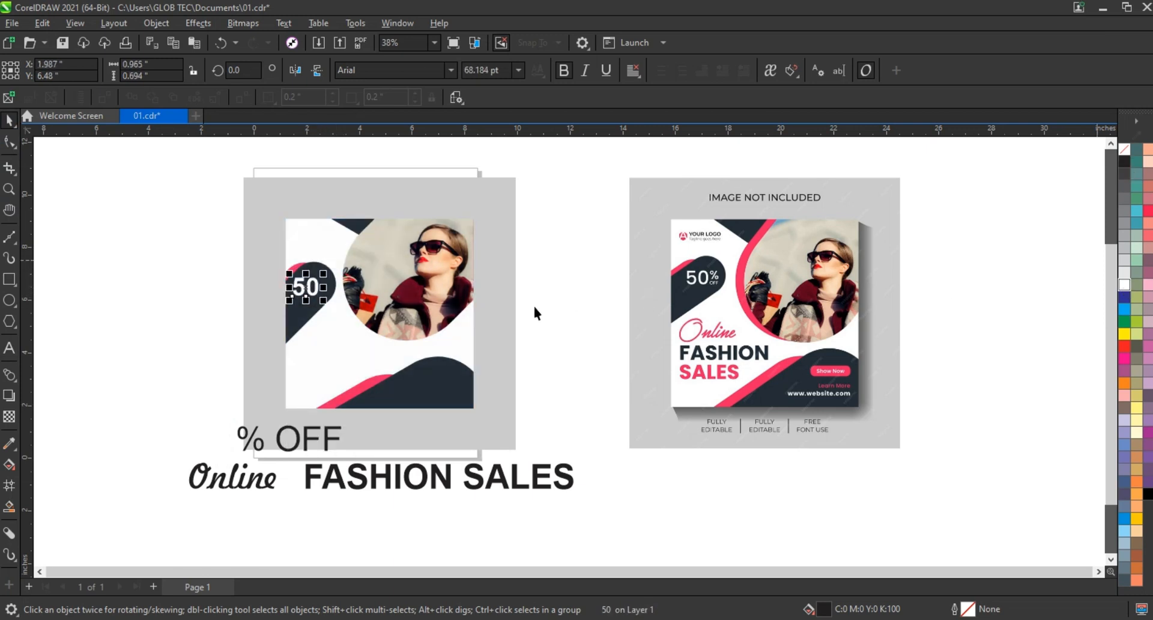
{"action": "key", "text": "Right"}
{"action": "key", "text": "Right"}
{"action": "key", "text": "Right"}
{"action": "key", "text": "Right"}
{"action": "key", "text": "Right"}
{"action": "key", "text": "Right"}
{"action": "key", "text": "Right"}
{"action": "key", "text": "Right"}
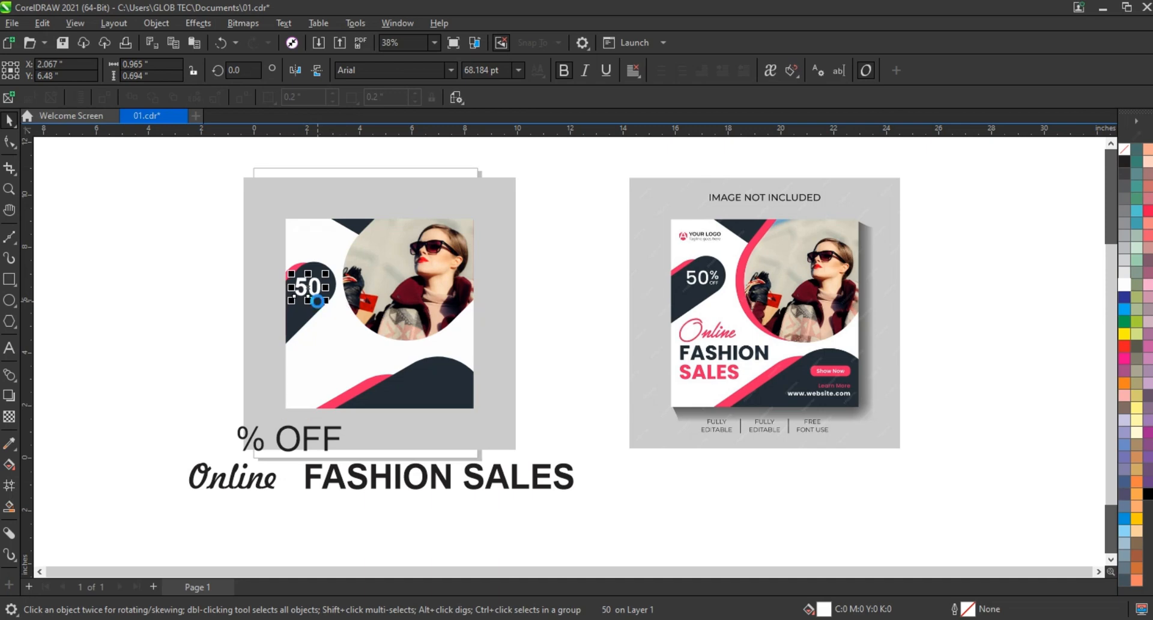
{"action": "key", "text": "Left"}
{"action": "key", "text": "Left"}
{"action": "key", "text": "Left"}
{"action": "key", "text": "Left"}
{"action": "key", "text": "Left"}
{"action": "key", "text": "Left"}
{"action": "key", "text": "Left"}
{"action": "key", "text": "Left"}
{"action": "key", "text": "Left"}
{"action": "key", "text": "Left"}
{"action": "key", "text": "Left"}
{"action": "key", "text": "Up"}
{"action": "key", "text": "Up"}
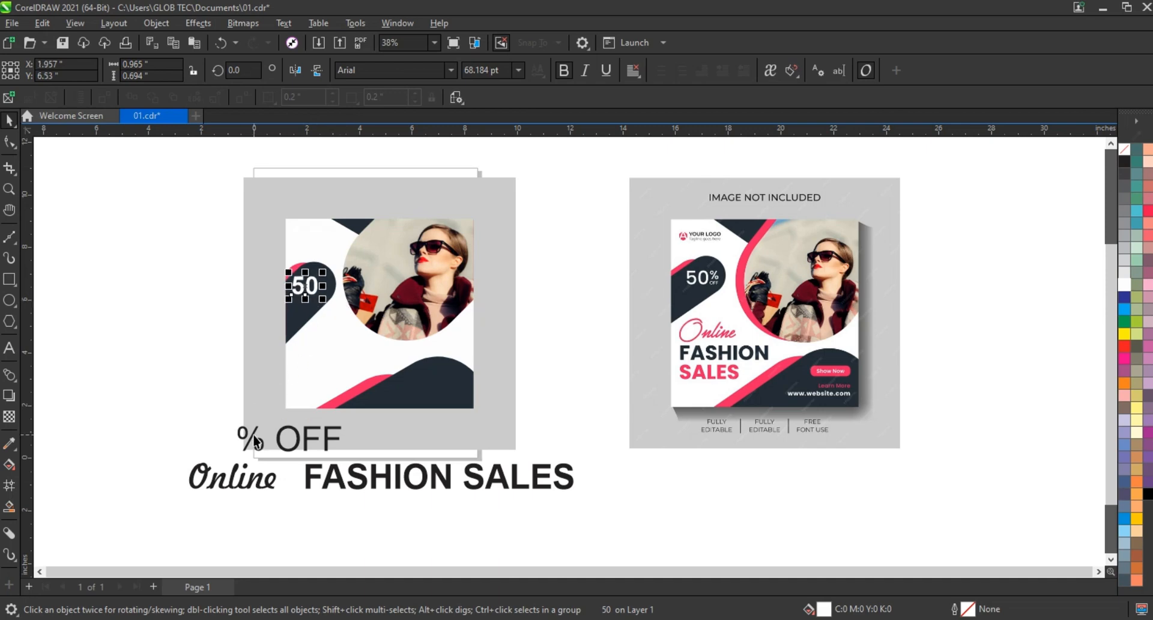
Step: Place the "%" sign on the dark pill just after the "50", reduced in size and filled white
{"action": "left_click", "coordinate": [252, 439]}
{"action": "left_click_drag", "start_coordinate": [254, 437], "coordinate": [326, 283]}
{"action": "scroll", "coordinate": [333, 280], "scroll_direction": "up", "scroll_amount": 5}
{"action": "left_click_drag", "start_coordinate": [361, 230], "coordinate": [322, 256]}
{"action": "key", "text": "ctrl+z"}
Step: Place "OFF" directly below the "%" sign, reduced to about 30 pt and filled white
{"action": "scroll", "coordinate": [357, 314], "scroll_direction": "down", "scroll_amount": 5}
{"action": "left_click", "coordinate": [347, 458]}
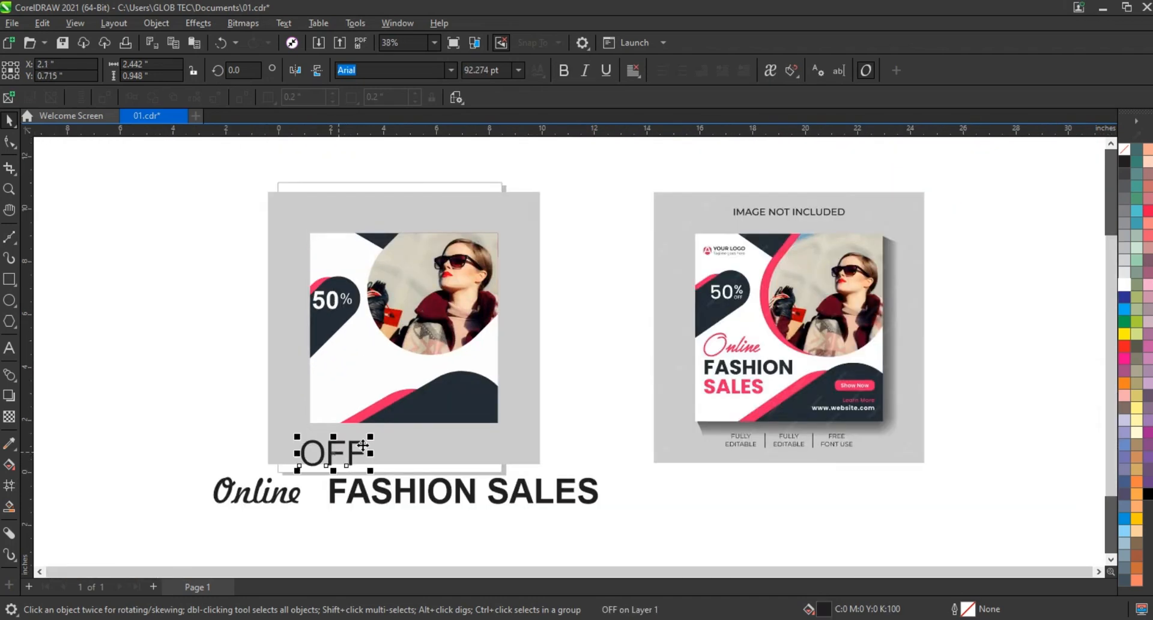
{"action": "left_click_drag", "start_coordinate": [373, 437], "coordinate": [367, 218]}
{"action": "scroll", "coordinate": [330, 459], "scroll_direction": "up", "scroll_amount": 2}
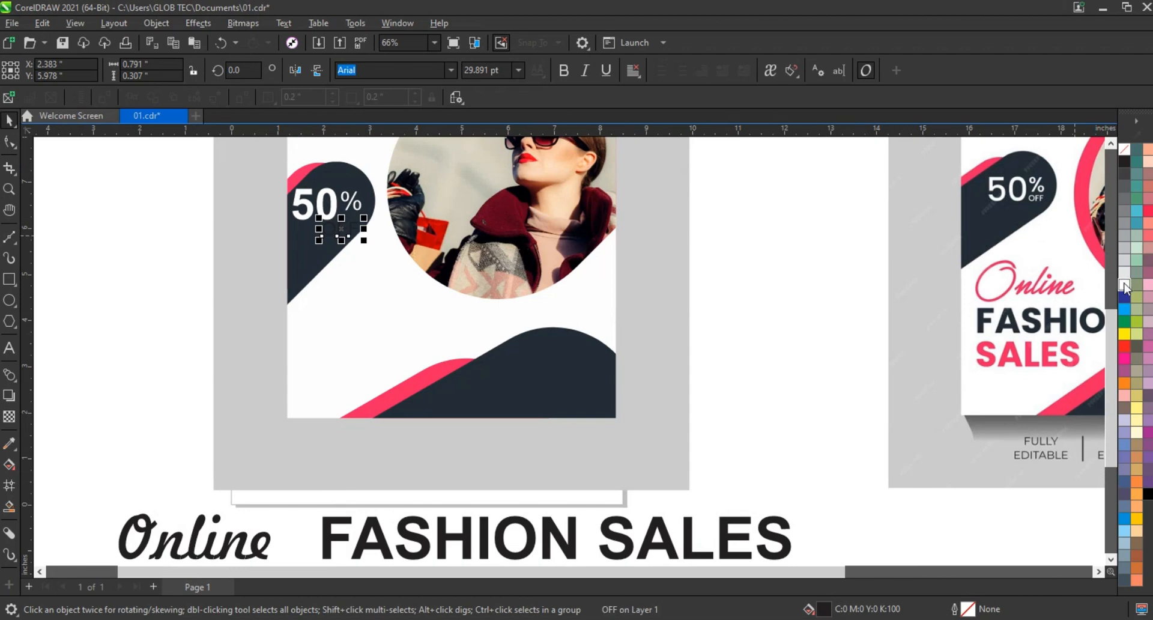
{"action": "left_click", "coordinate": [1124, 286]}
{"action": "scroll", "coordinate": [487, 237], "scroll_direction": "up", "scroll_amount": 3}
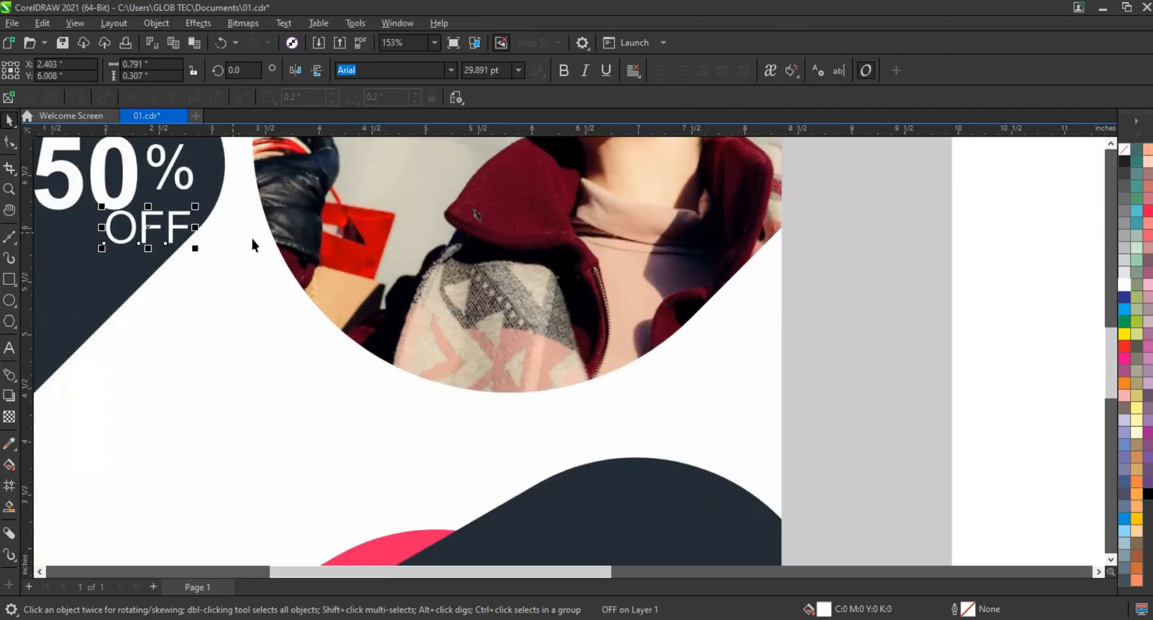
Step: Fill the words "Online" and "SALES" with the pink sampled from the reference's "SALES" lettering
{"action": "scroll", "coordinate": [251, 236], "scroll_direction": "down", "scroll_amount": 5}
{"action": "left_click", "coordinate": [237, 462]}
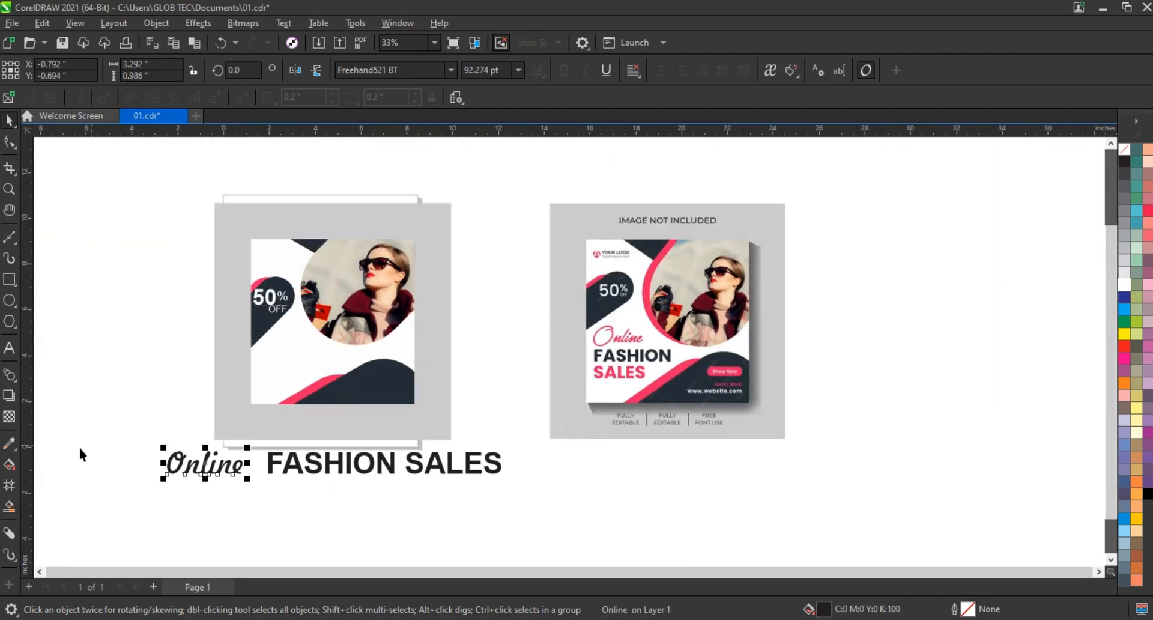
{"action": "left_click", "coordinate": [10, 444]}
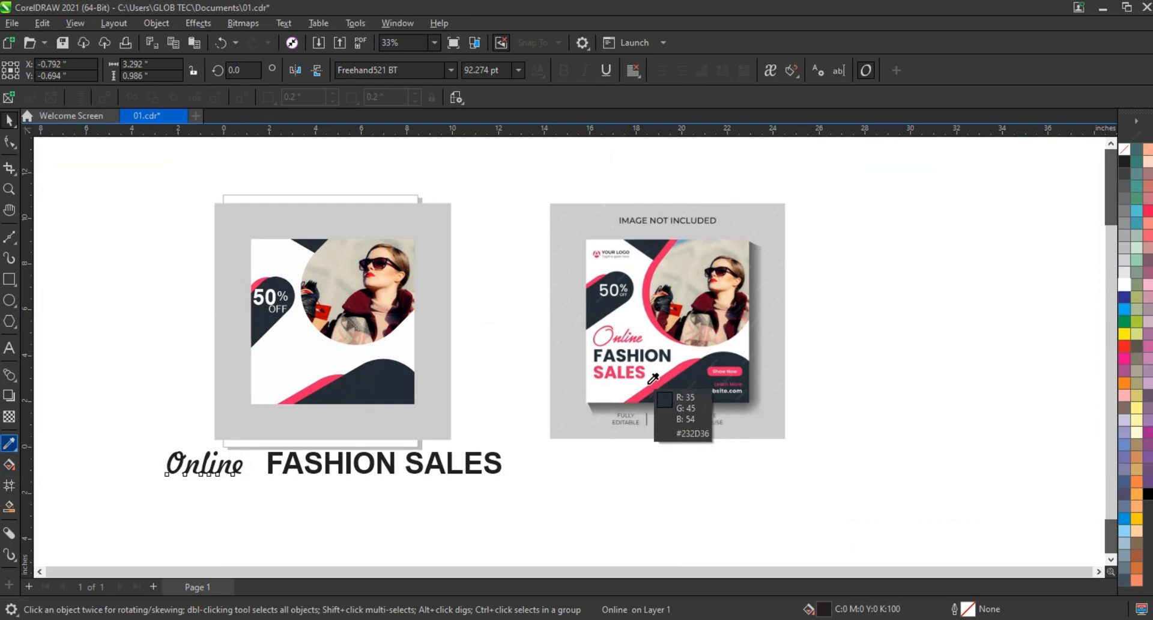
{"action": "left_click", "coordinate": [612, 375]}
{"action": "left_click", "coordinate": [242, 460]}
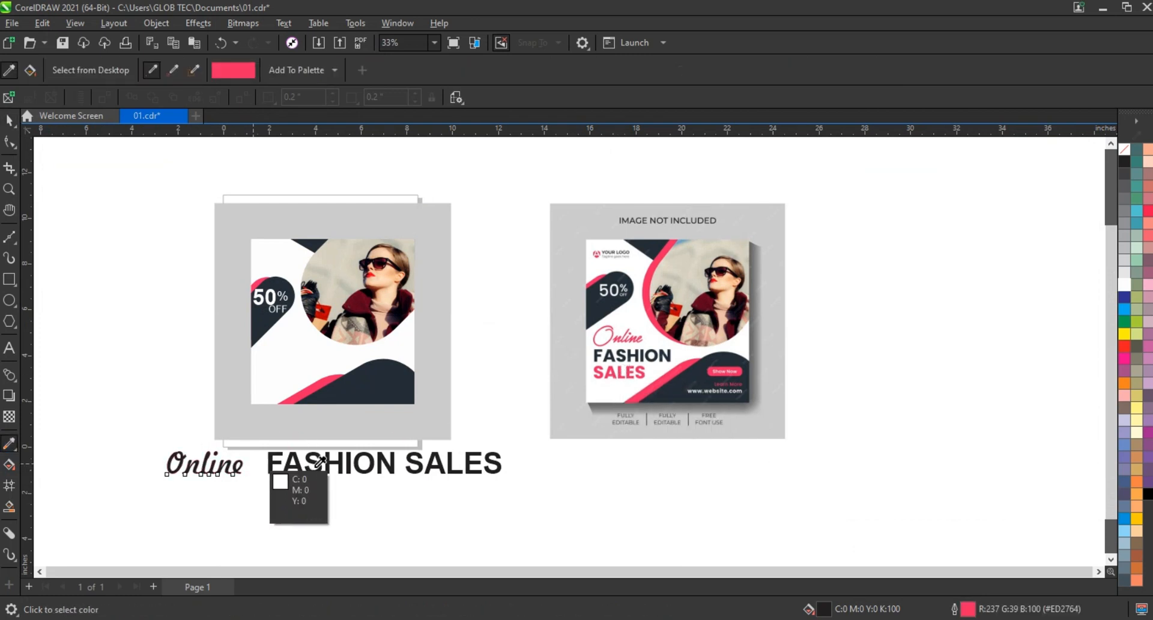
{"action": "left_click", "coordinate": [625, 370]}
{"action": "left_click", "coordinate": [236, 463]}
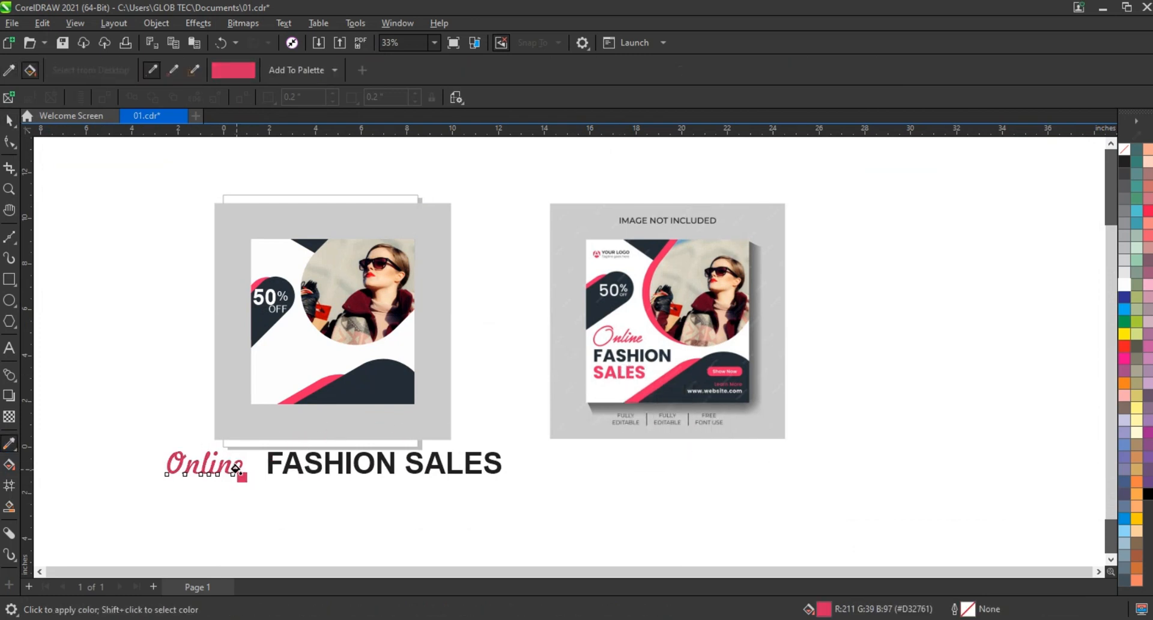
{"action": "left_click", "coordinate": [624, 371], "text": "shift"}
{"action": "left_click", "coordinate": [422, 463]}
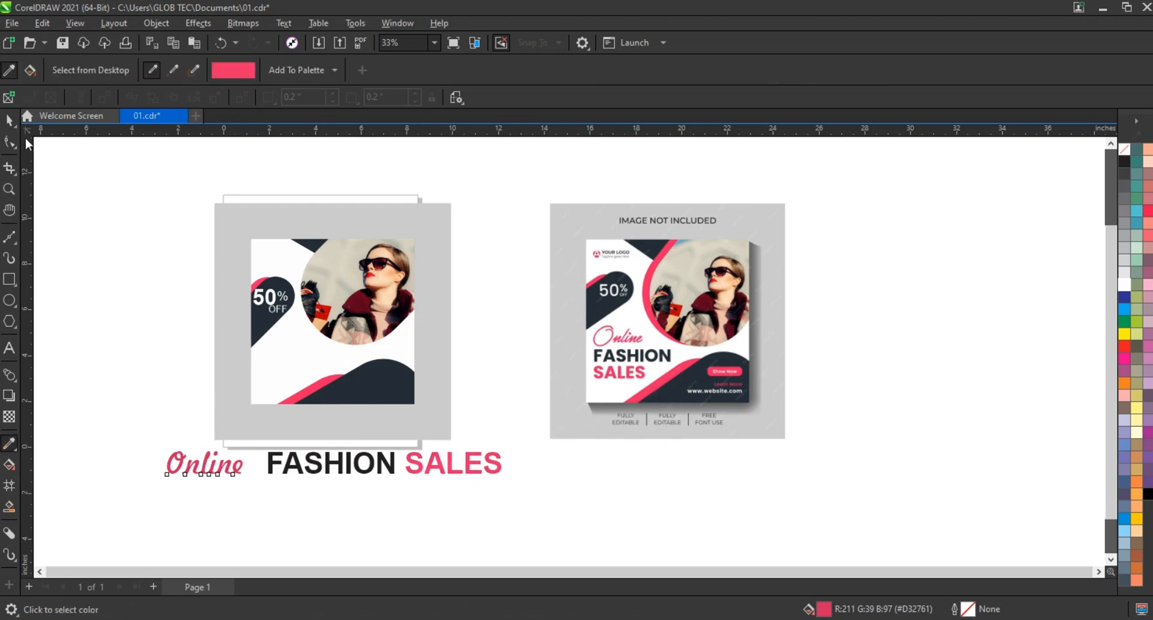
{"action": "key", "text": "space"}
Step: Place "Online" at about 55 pt in the white area below the discount pill, with "FASHION" at about 37 pt beneath it
{"action": "left_click_drag", "start_coordinate": [208, 461], "coordinate": [298, 346]}
{"action": "left_click_drag", "start_coordinate": [318, 471], "coordinate": [303, 376]}
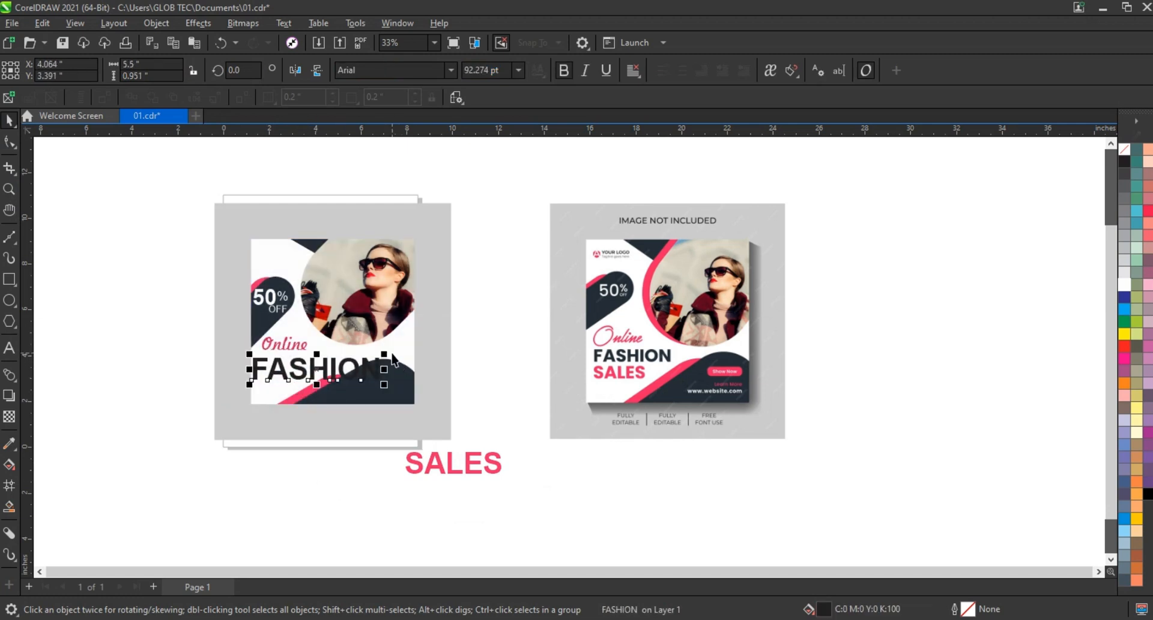
{"action": "left_click_drag", "start_coordinate": [400, 356], "coordinate": [315, 371]}
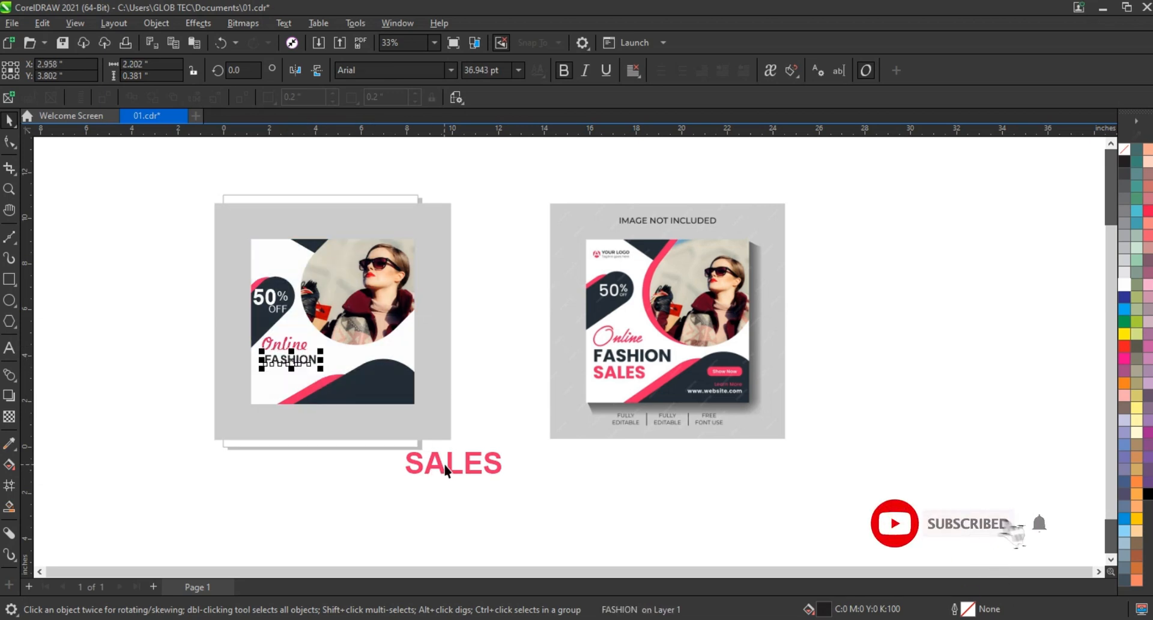
Step: Move "SALES" into the post and scale it down to sit directly beneath "FASHION"
{"action": "left_click_drag", "start_coordinate": [444, 464], "coordinate": [287, 384]}
{"action": "scroll", "coordinate": [300, 384], "scroll_direction": "up", "scroll_amount": 1}
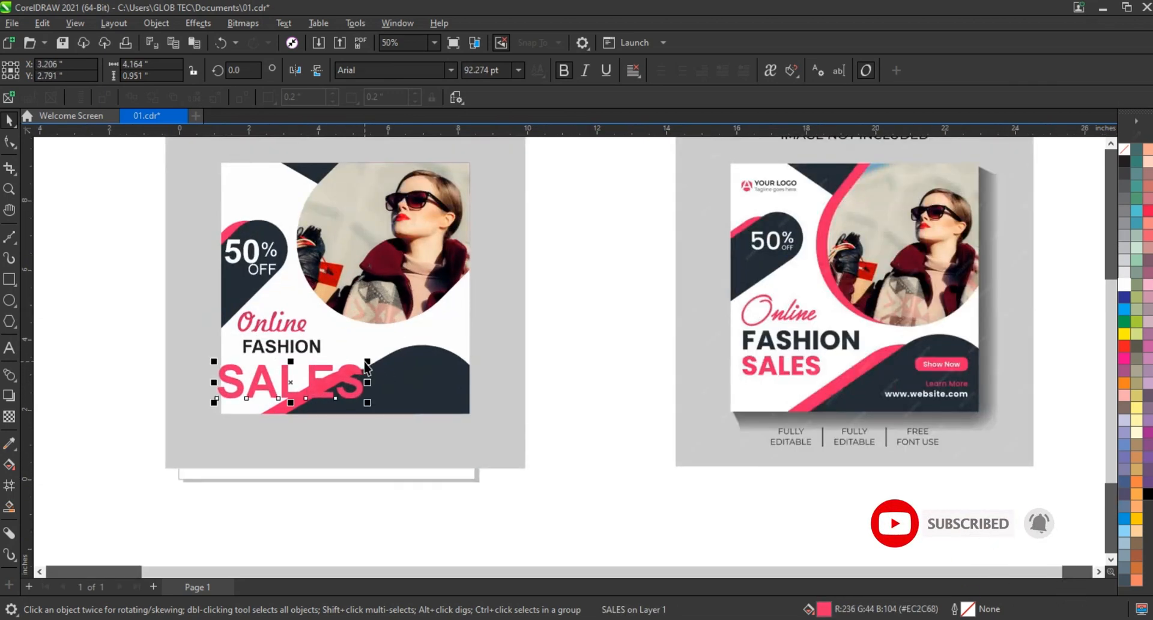
{"action": "left_click", "coordinate": [360, 365], "text": "shift"}
{"action": "left_click", "coordinate": [404, 504]}
{"action": "left_click", "coordinate": [360, 384]}
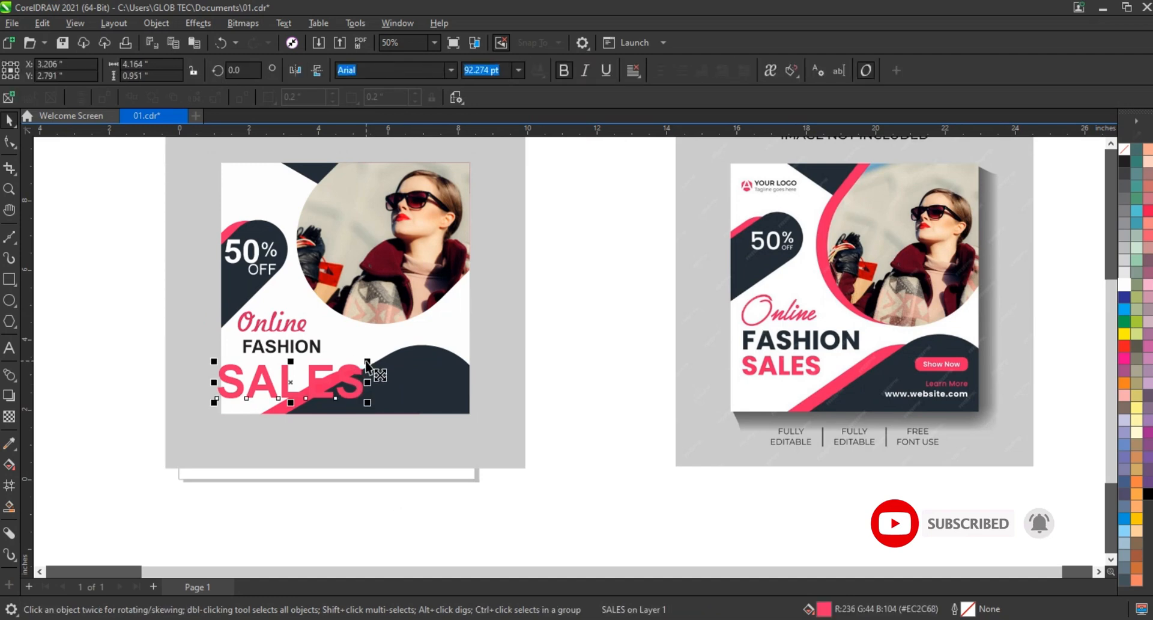
{"action": "left_click_drag", "start_coordinate": [366, 362], "coordinate": [330, 372]}
{"action": "left_click_drag", "start_coordinate": [293, 385], "coordinate": [282, 374]}
Step: Align the "SALES" and "FASHION" words to the left edge of "Online"
{"action": "left_click", "coordinate": [279, 345], "text": "shift"}
{"action": "left_click", "coordinate": [283, 324], "text": "shift"}
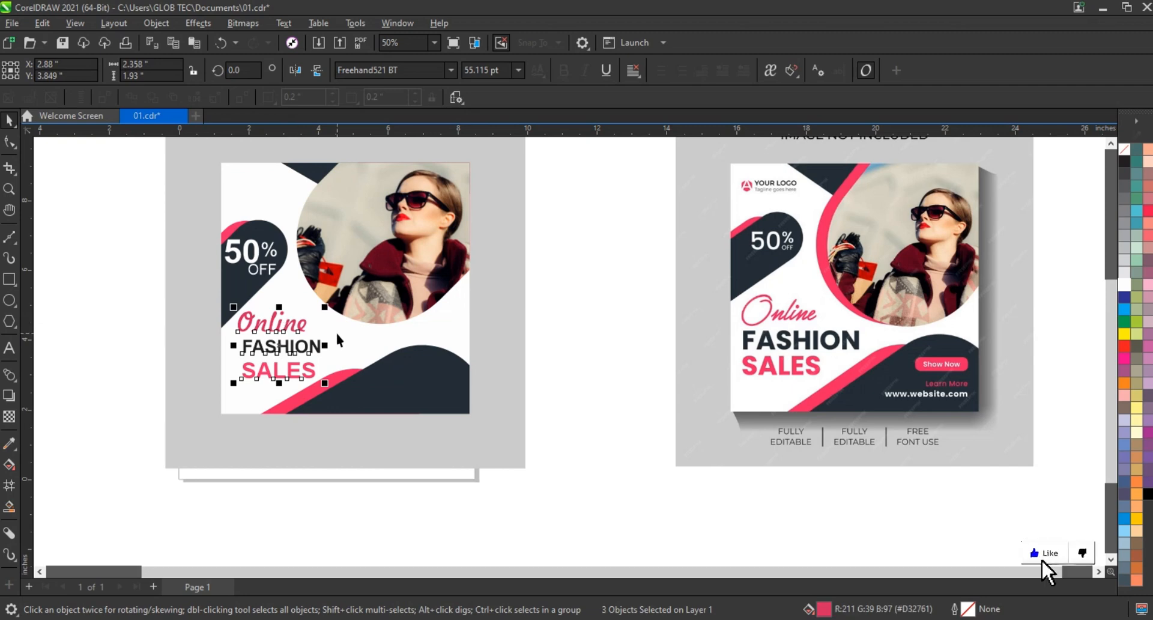
{"action": "key", "text": "l"}
{"action": "left_click", "coordinate": [403, 504]}
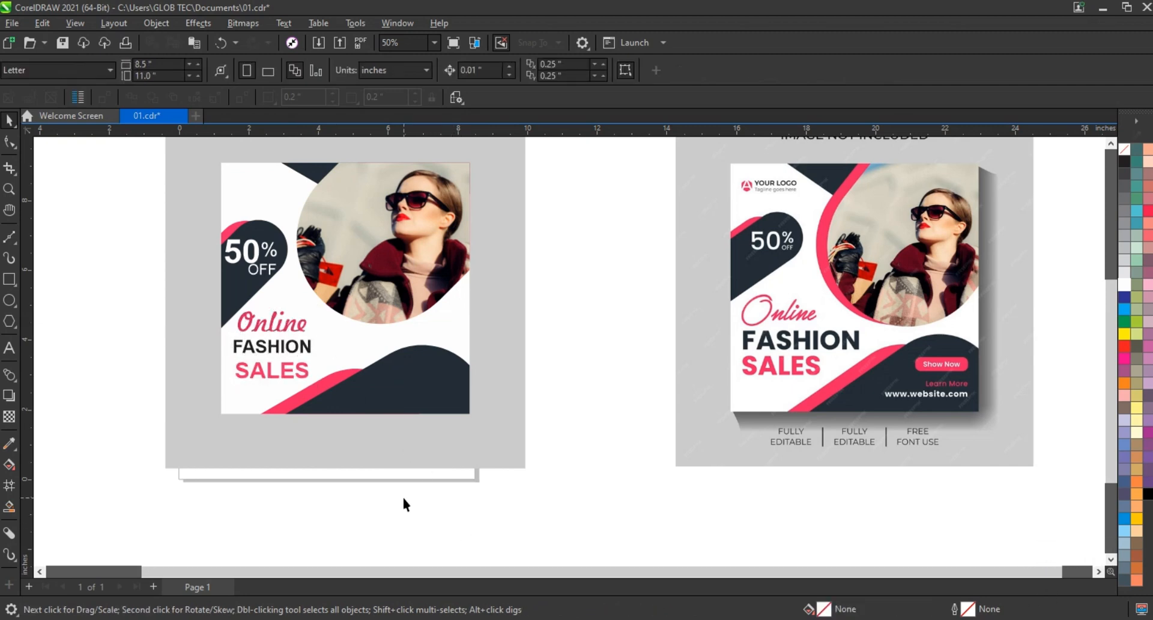
{"action": "scroll", "coordinate": [403, 498], "scroll_direction": "down", "scroll_amount": 2}
{"action": "left_click", "coordinate": [9, 190]}
{"action": "left_click_drag", "start_coordinate": [188, 244], "coordinate": [147, 280]}
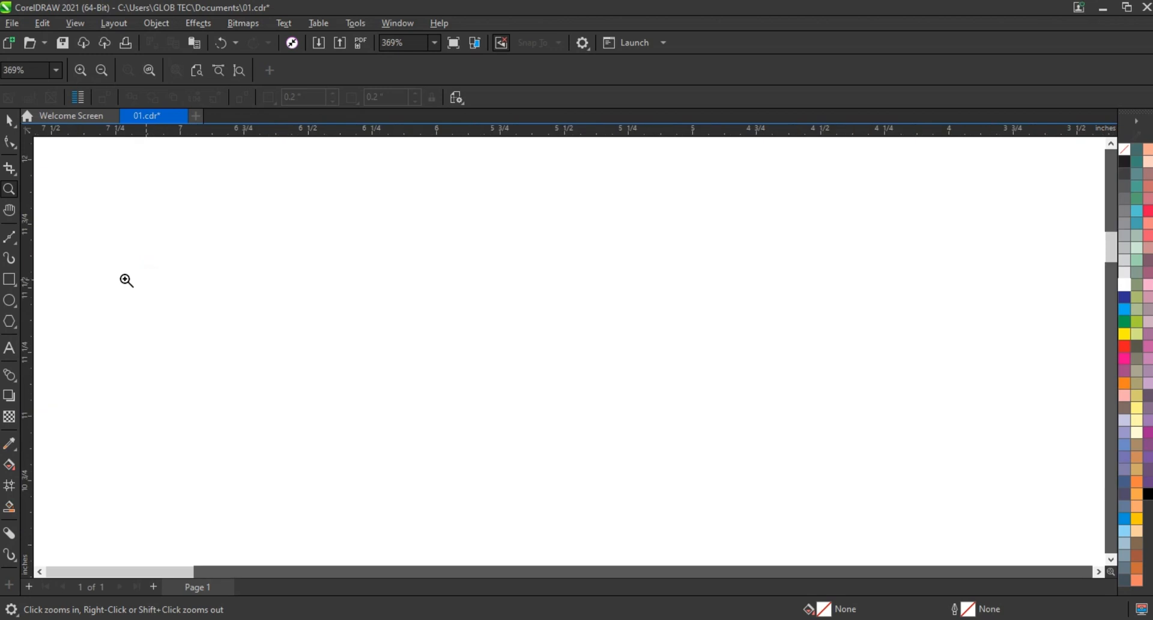
{"action": "right_click", "coordinate": [557, 341]}
{"action": "left_click", "coordinate": [279, 285]}
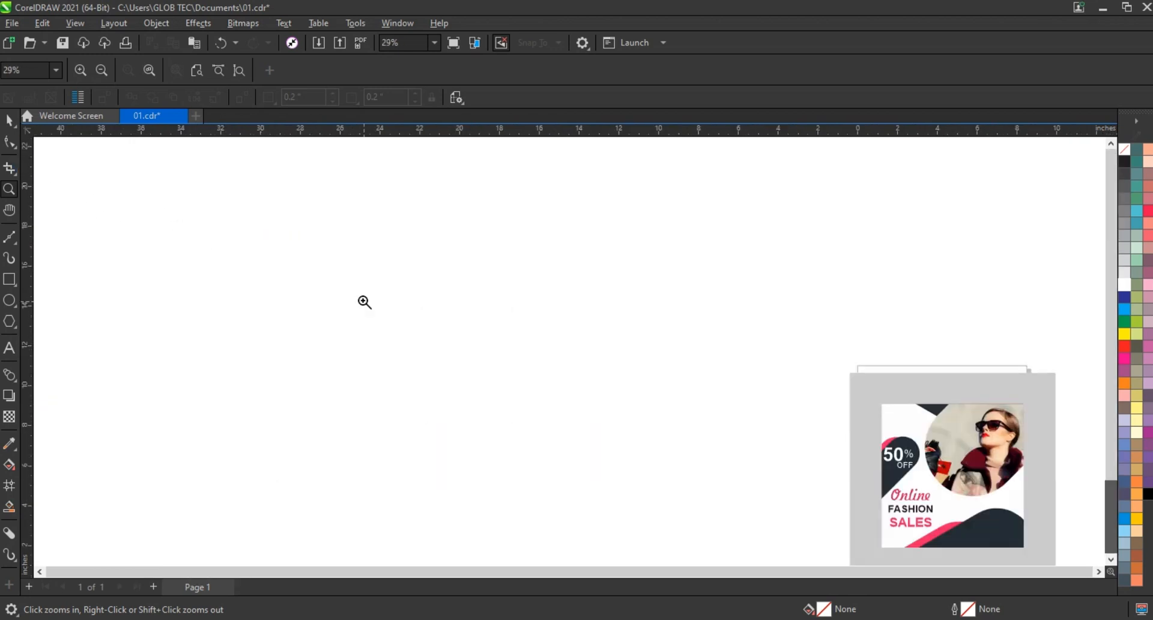
Step: Add a perspective drop shadow from the white post square's upper edge to just below it, at about 274° with 50 opacity and 15 feather
{"action": "left_click", "coordinate": [9, 121]}
{"action": "key", "text": "F4"}
{"action": "left_click", "coordinate": [9, 395]}
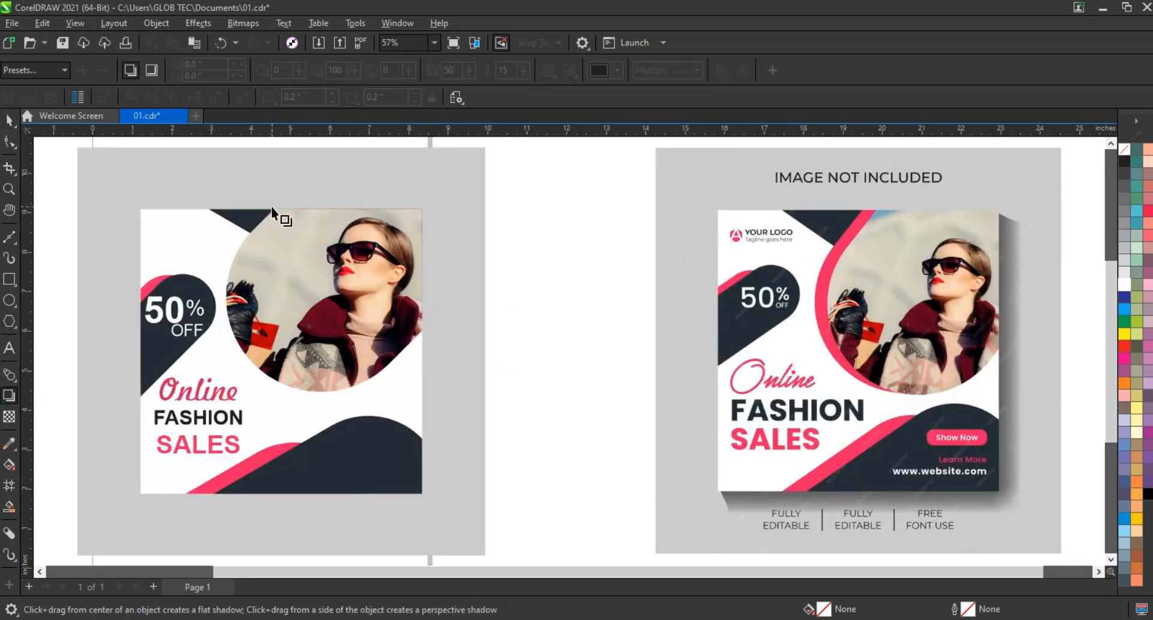
{"action": "left_click_drag", "start_coordinate": [281, 210], "coordinate": [304, 516]}
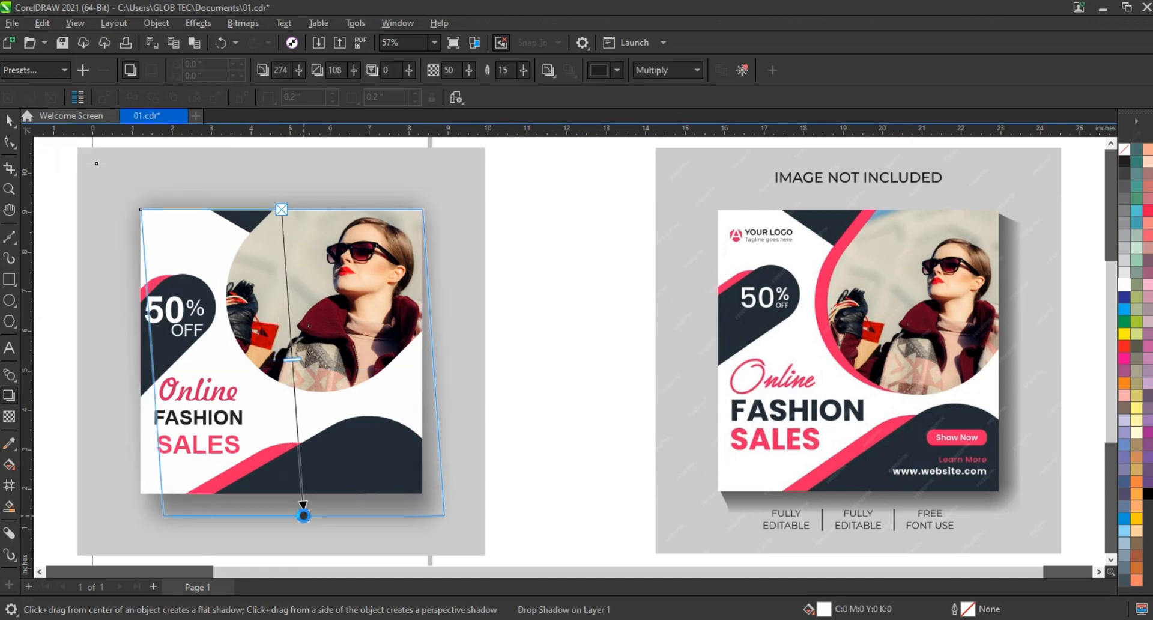
{"action": "left_click", "coordinate": [10, 120]}
{"action": "left_click", "coordinate": [565, 303]}
{"action": "scroll", "coordinate": [600, 306], "scroll_direction": "down", "scroll_amount": 2}
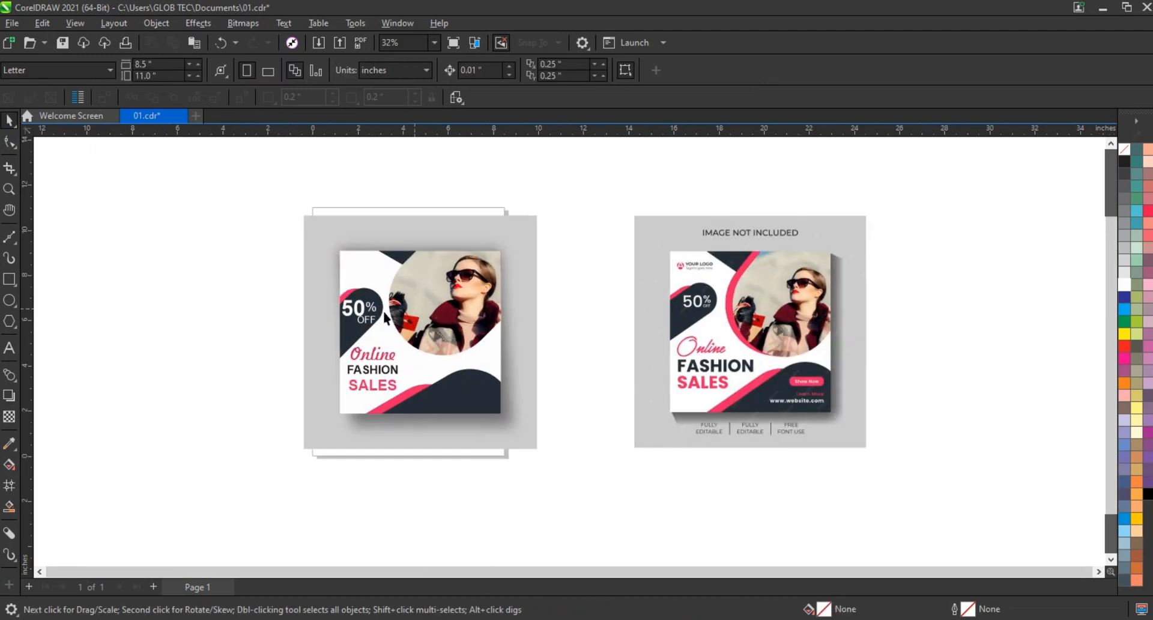
Step: Delete the reference post image and show the finished design in full-screen preview
{"action": "left_click", "coordinate": [9, 189]}
{"action": "left_click_drag", "start_coordinate": [218, 191], "coordinate": [904, 450]}
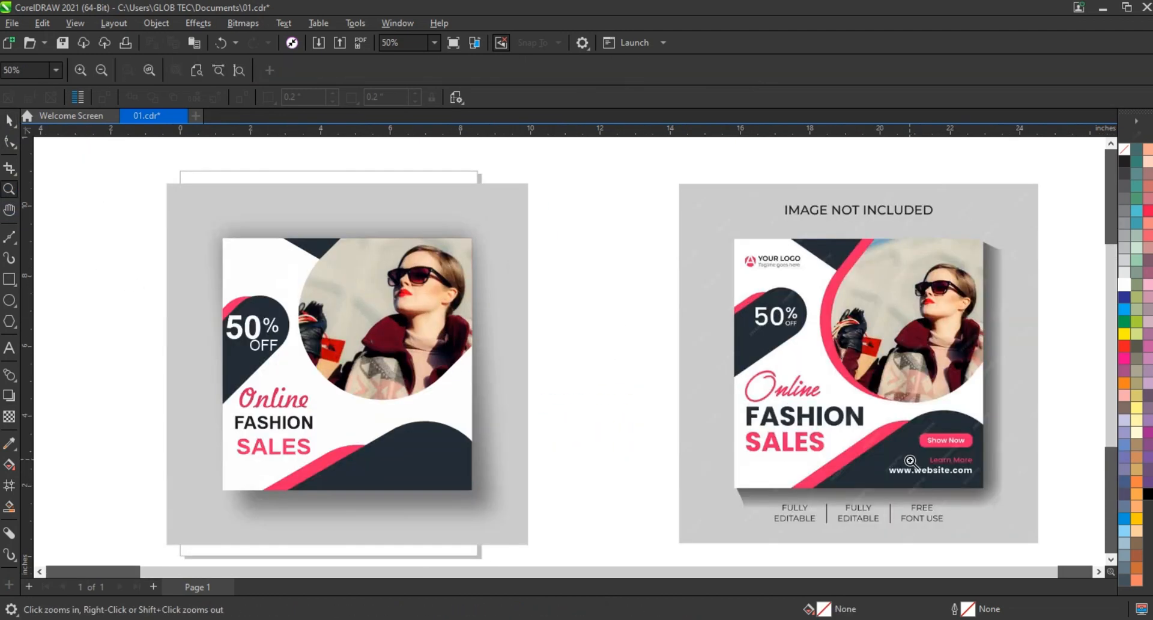
{"action": "left_click", "coordinate": [9, 120]}
{"action": "left_click", "coordinate": [858, 337]}
{"action": "key", "text": "Delete"}
{"action": "key", "text": "F4"}
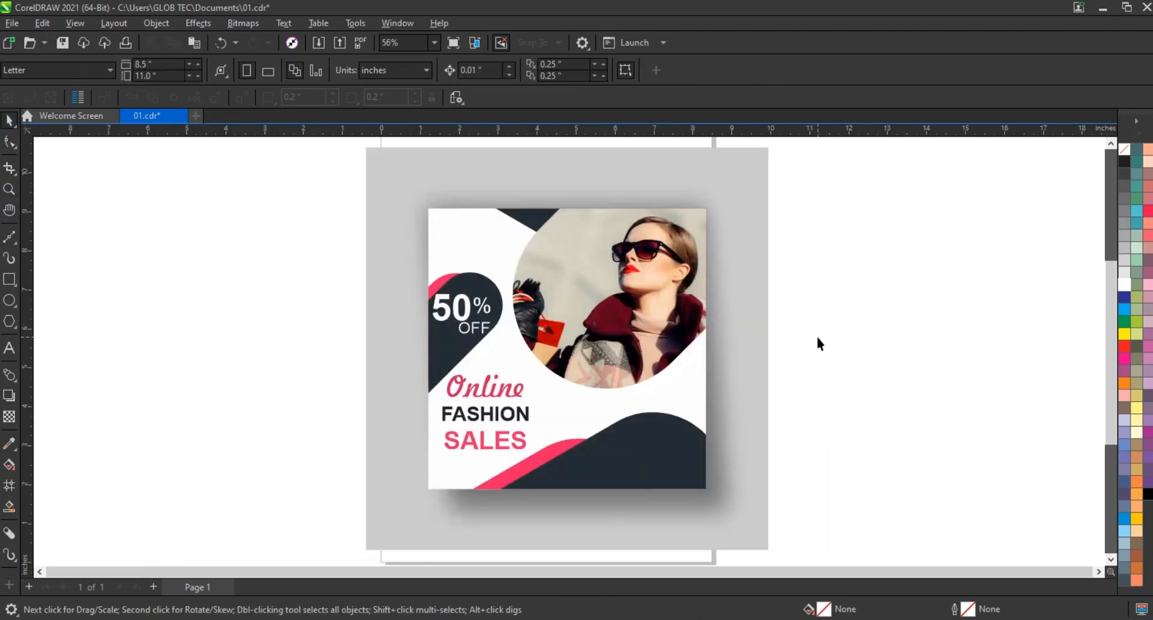
{"action": "key", "text": "F9"}
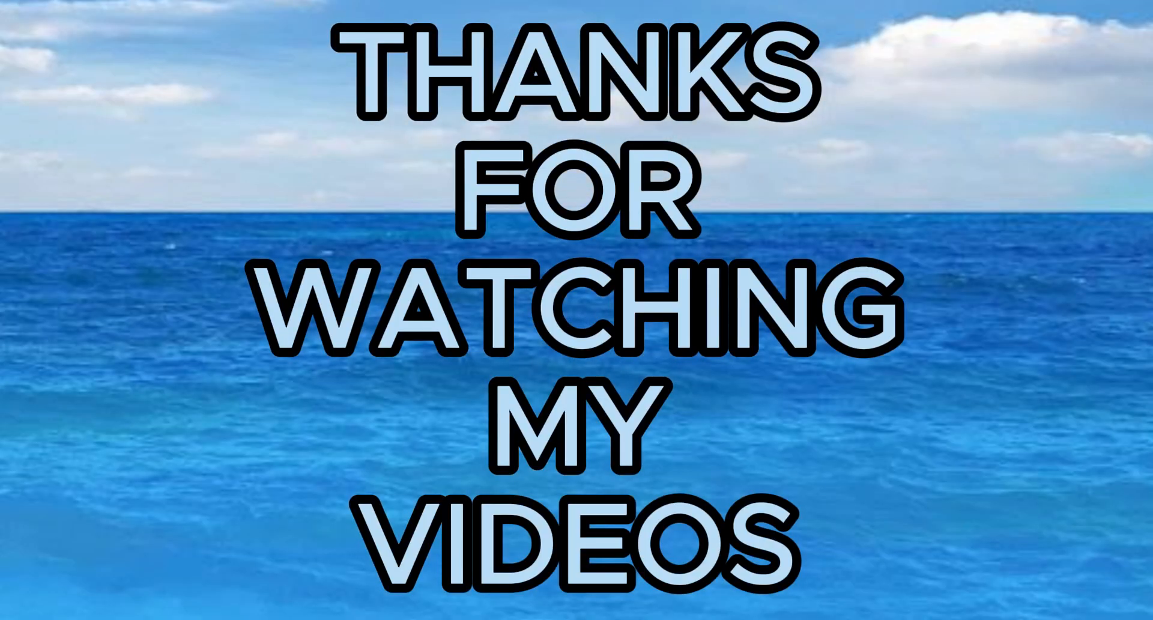